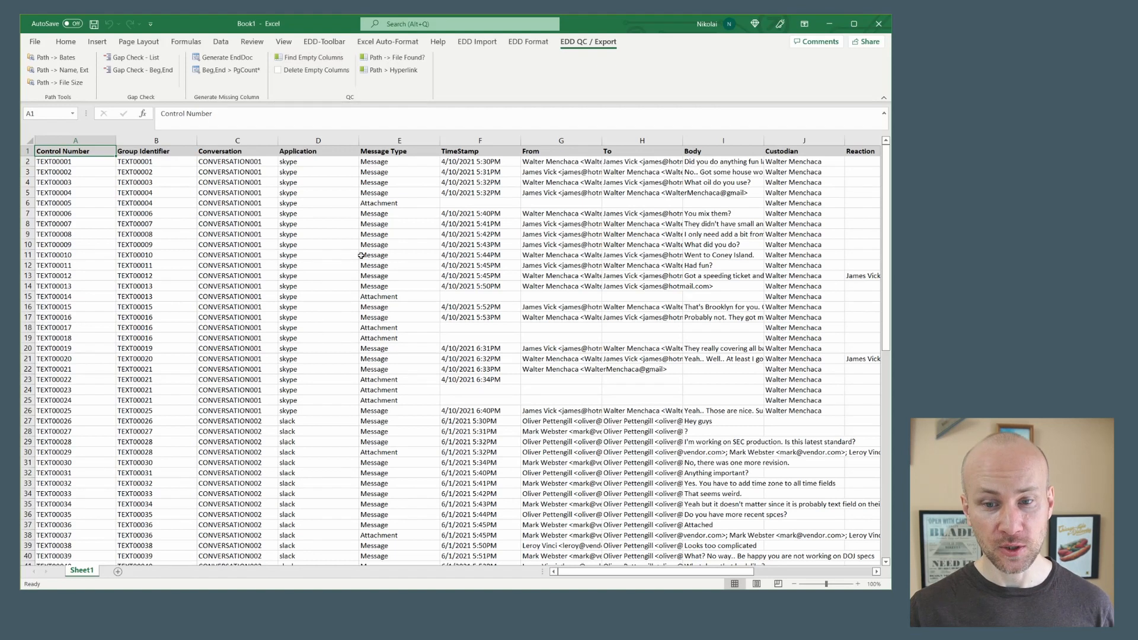
Examine the message table's columns through Attachment Path and its rows down to the end for missing data.
{"action": "left_click_drag", "start_coordinate": [636, 573], "coordinate": [713, 573]}
{"action": "scroll", "coordinate": [735, 444], "scroll_direction": "down", "scroll_amount": 15}
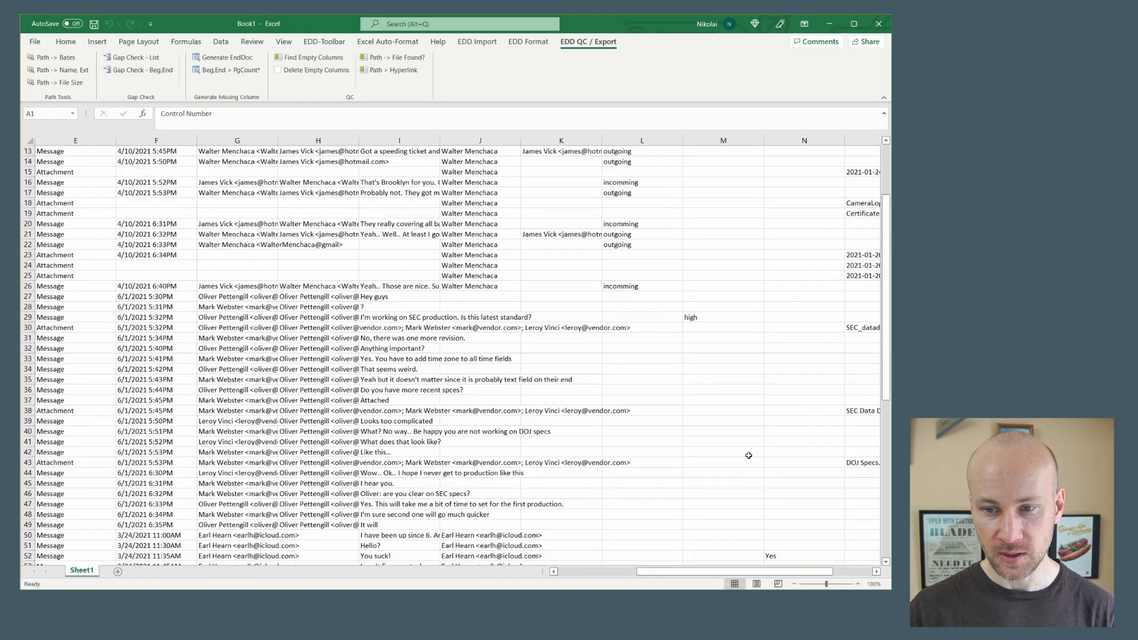
{"action": "left_click_drag", "start_coordinate": [794, 194], "coordinate": [793, 229]}
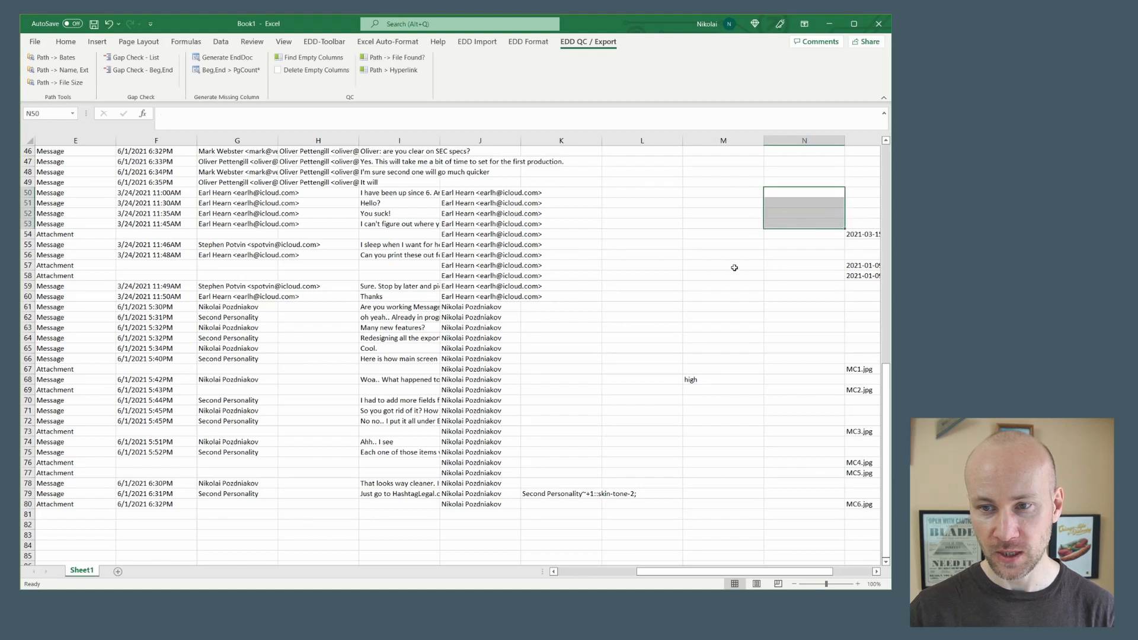
{"action": "scroll", "coordinate": [785, 310], "scroll_direction": "up", "scroll_amount": 15}
{"action": "left_click", "coordinate": [795, 248]}
{"action": "left_click", "coordinate": [720, 242]}
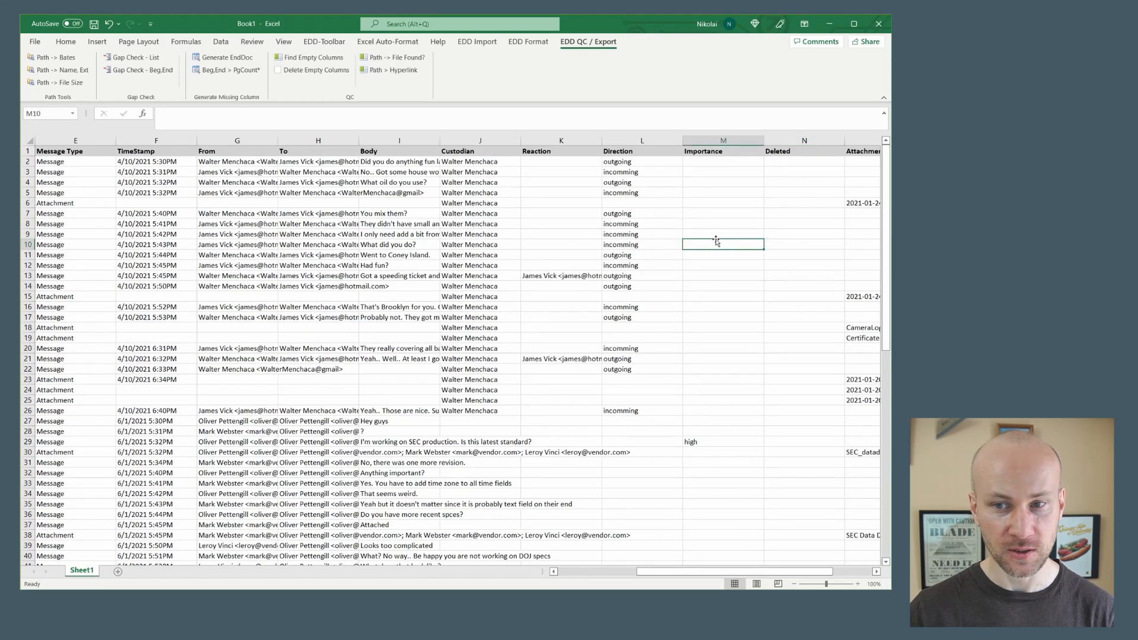
{"action": "left_click", "coordinate": [621, 573]}
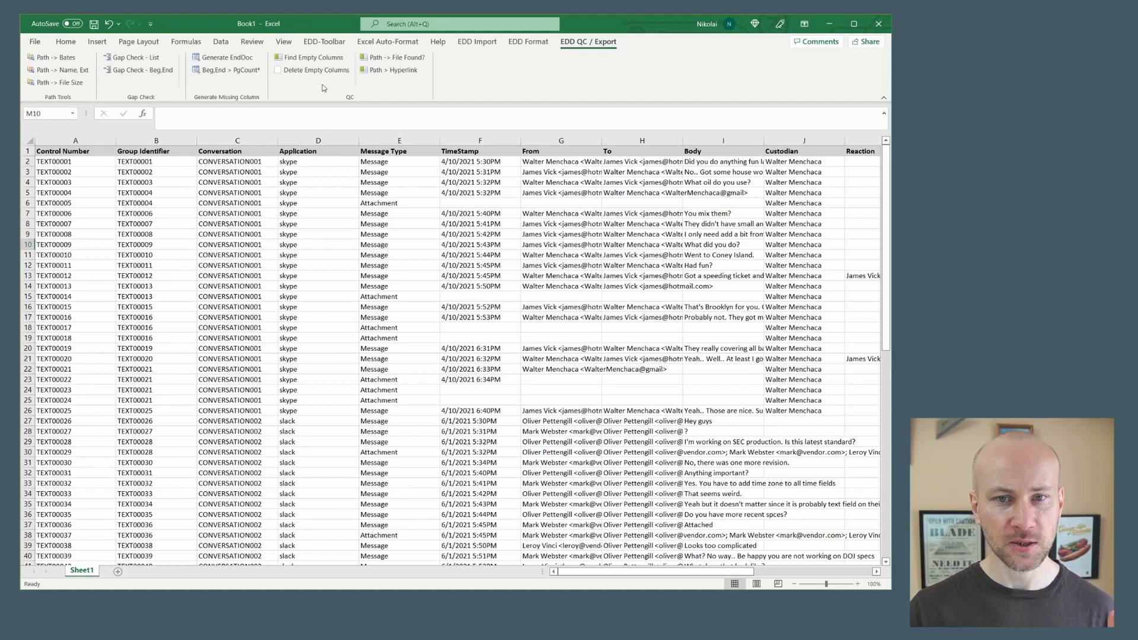
{"action": "left_click_drag", "start_coordinate": [612, 574], "coordinate": [729, 585]}
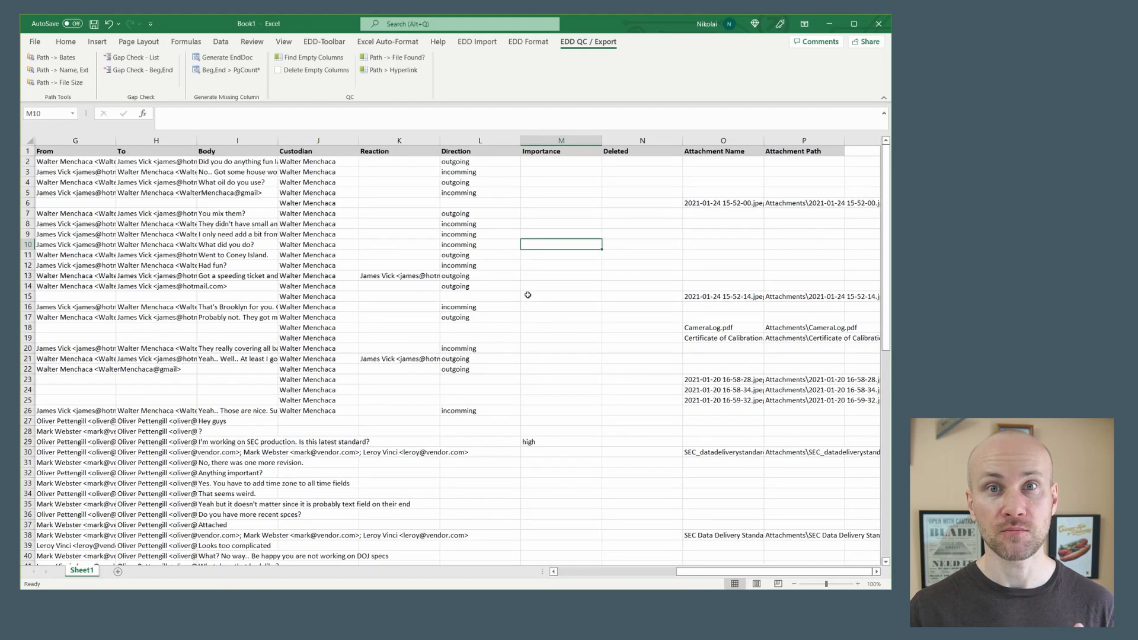
Run Find Empty Columns on the message table and review the marked range across all its columns and rows.
{"action": "left_click", "coordinate": [314, 60]}
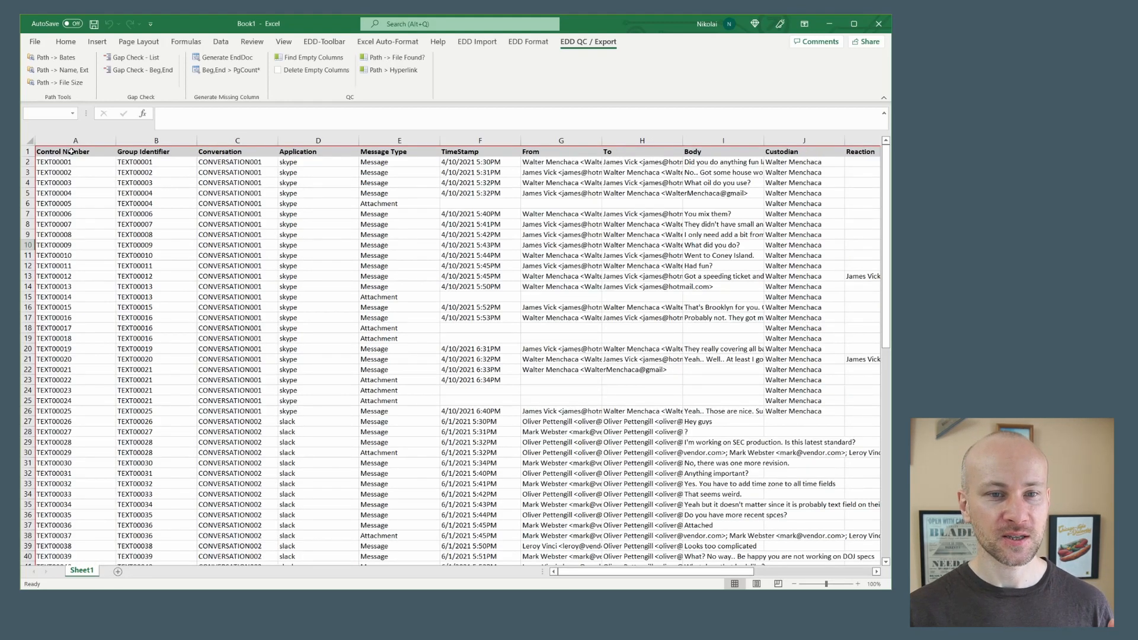
{"action": "left_click_drag", "start_coordinate": [603, 572], "coordinate": [736, 585]}
{"action": "left_click_drag", "start_coordinate": [889, 211], "coordinate": [879, 482]}
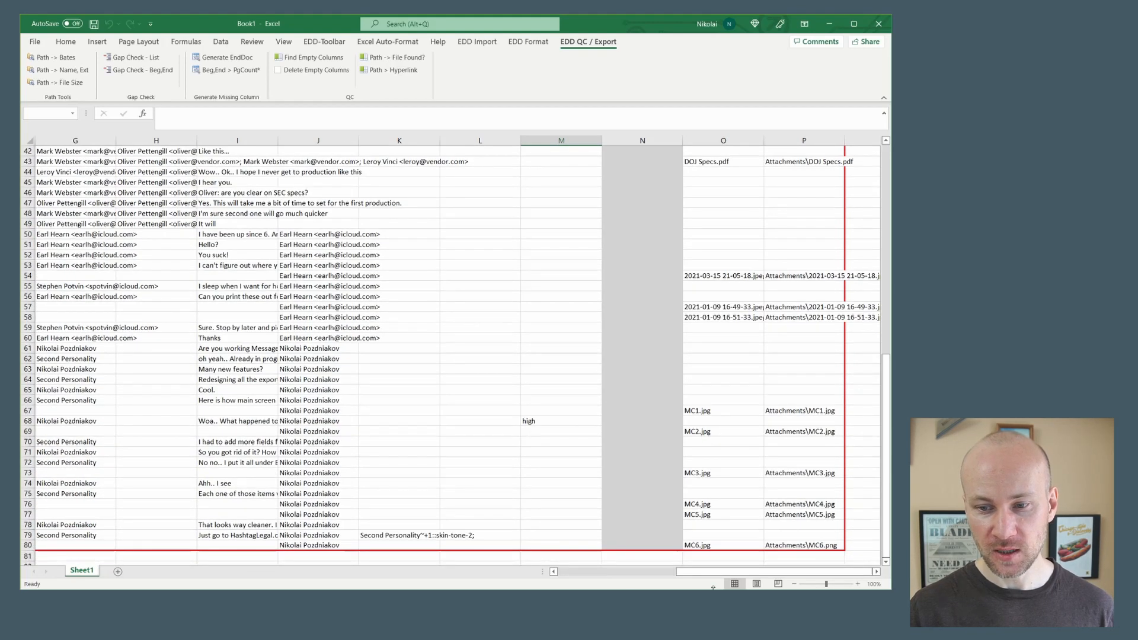
{"action": "left_click", "coordinate": [635, 573]}
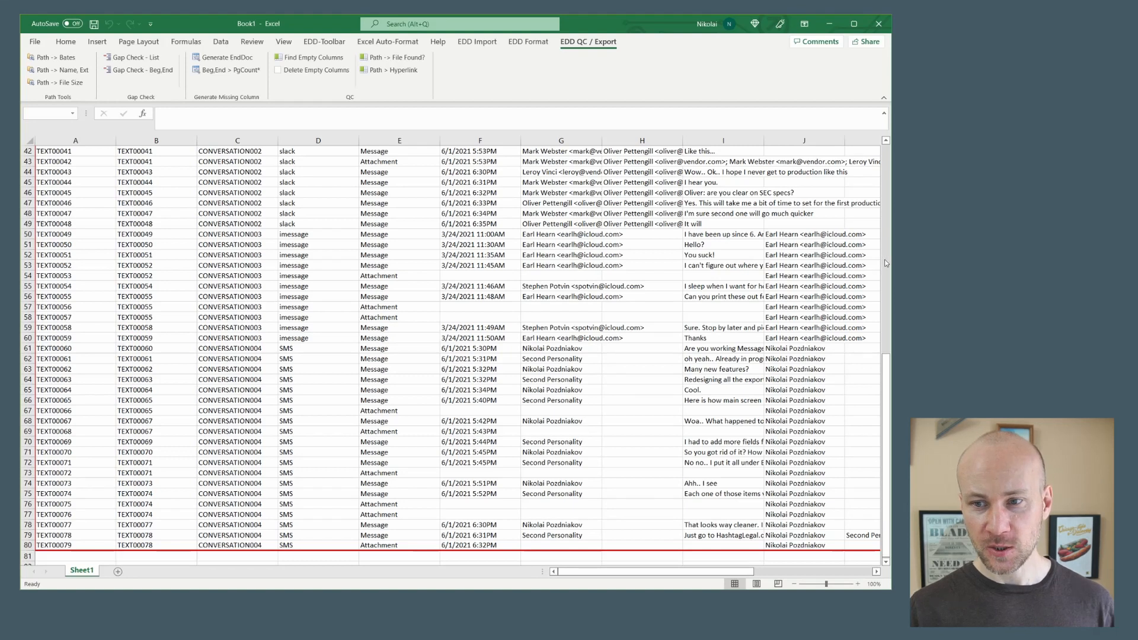
{"action": "scroll", "coordinate": [886, 263], "scroll_direction": "up", "scroll_amount": 14}
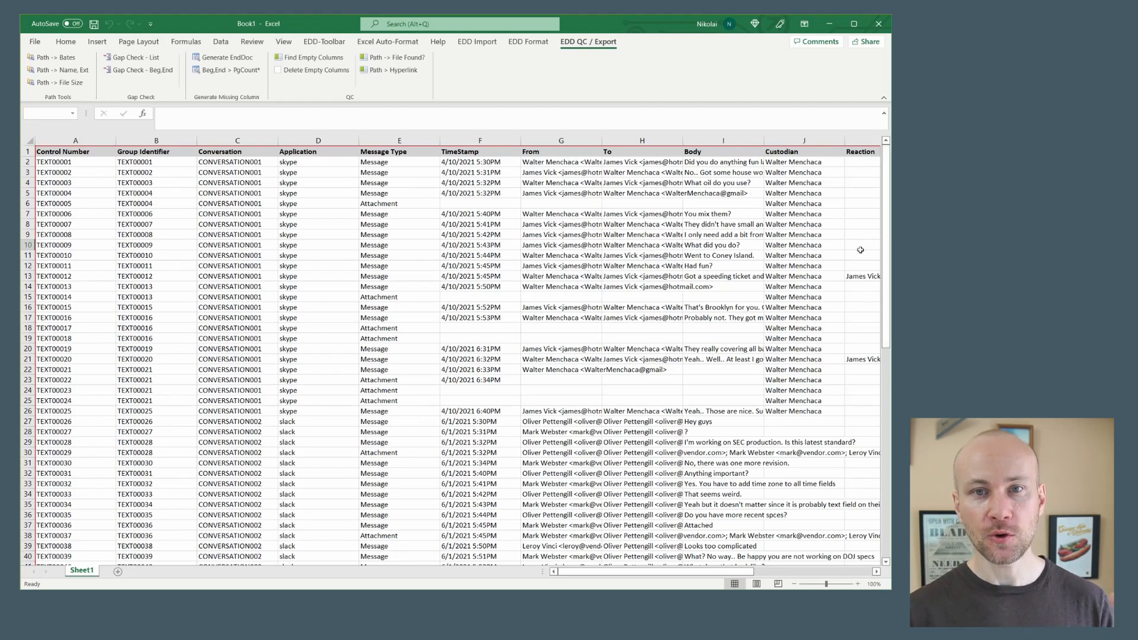
{"action": "left_click_drag", "start_coordinate": [601, 574], "coordinate": [704, 574]}
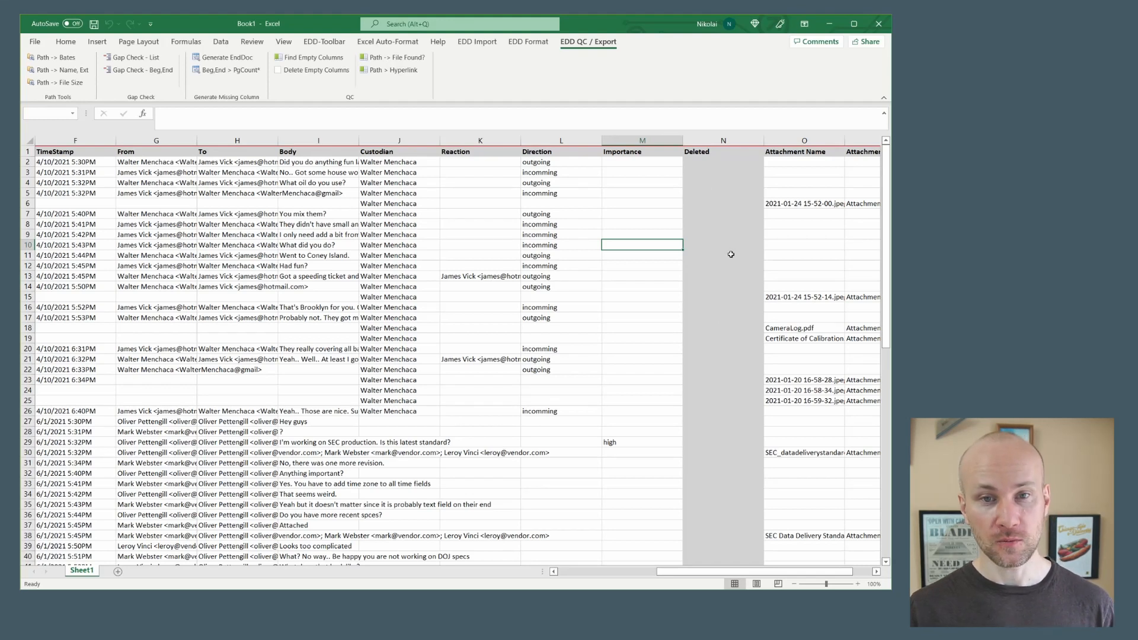
Enable deletion of empty columns, and clear column E's data, keeping only the header Message Type in E1.
{"action": "left_click", "coordinate": [303, 73]}
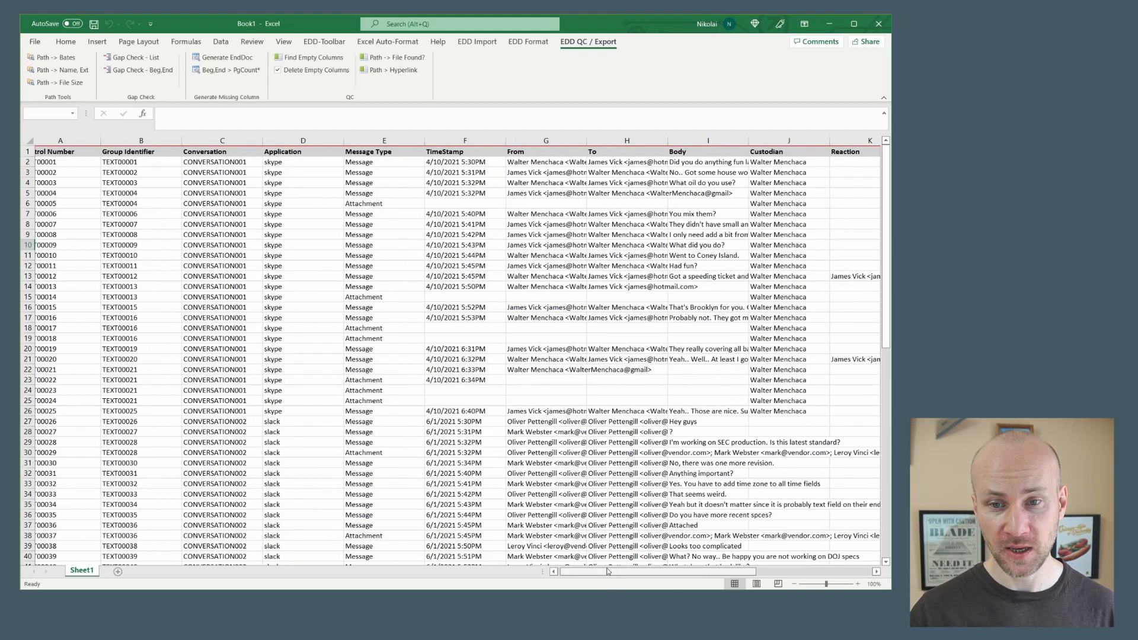
{"action": "left_click", "coordinate": [398, 142]}
{"action": "key", "text": "Delete"}
{"action": "left_click", "coordinate": [397, 151]}
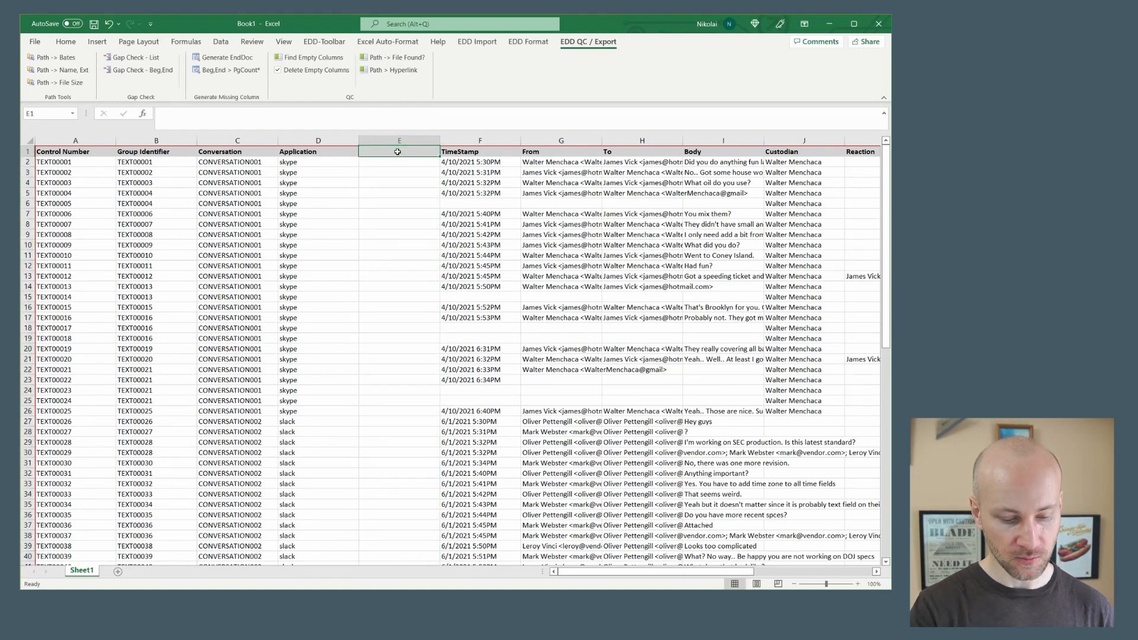
{"action": "type", "text": "Message Type"}
{"action": "key", "text": "Return"}
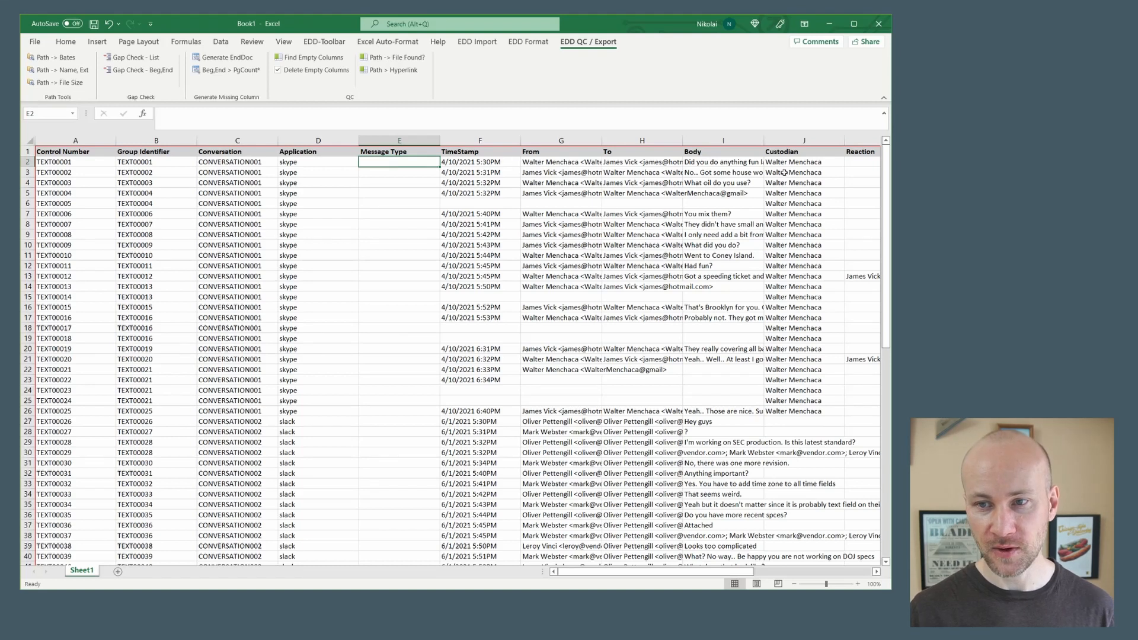
Clear all data from column J, keeping only the header Custodian in J1.
{"action": "left_click", "coordinate": [788, 141]}
{"action": "key", "text": "Delete"}
{"action": "left_click", "coordinate": [788, 153]}
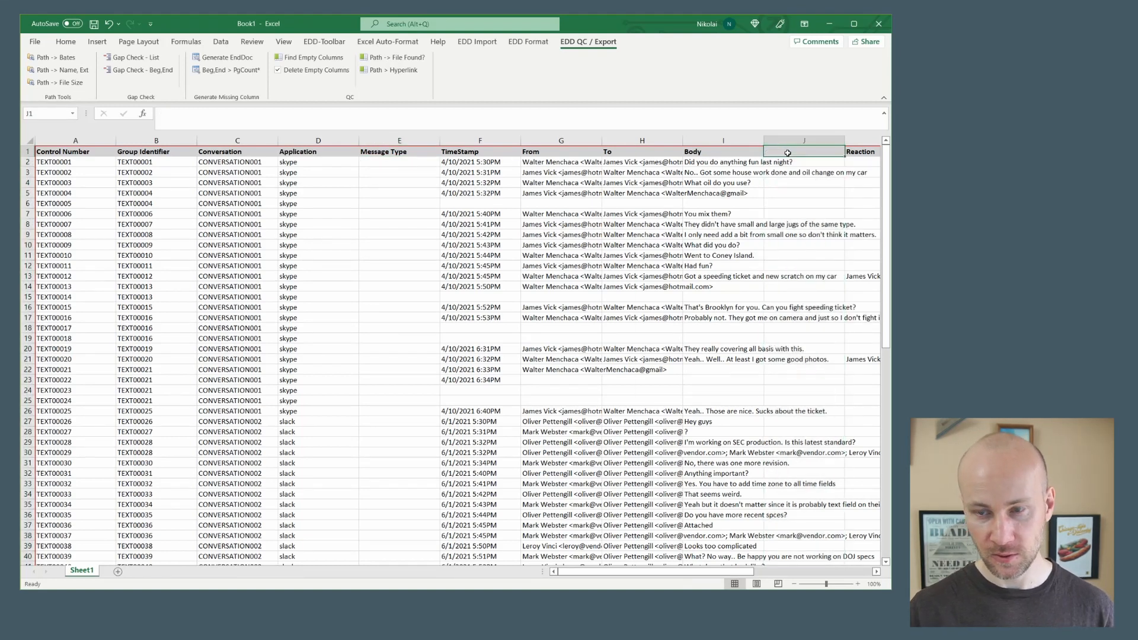
{"action": "type", "text": "Custodian"}
{"action": "key", "text": "Return"}
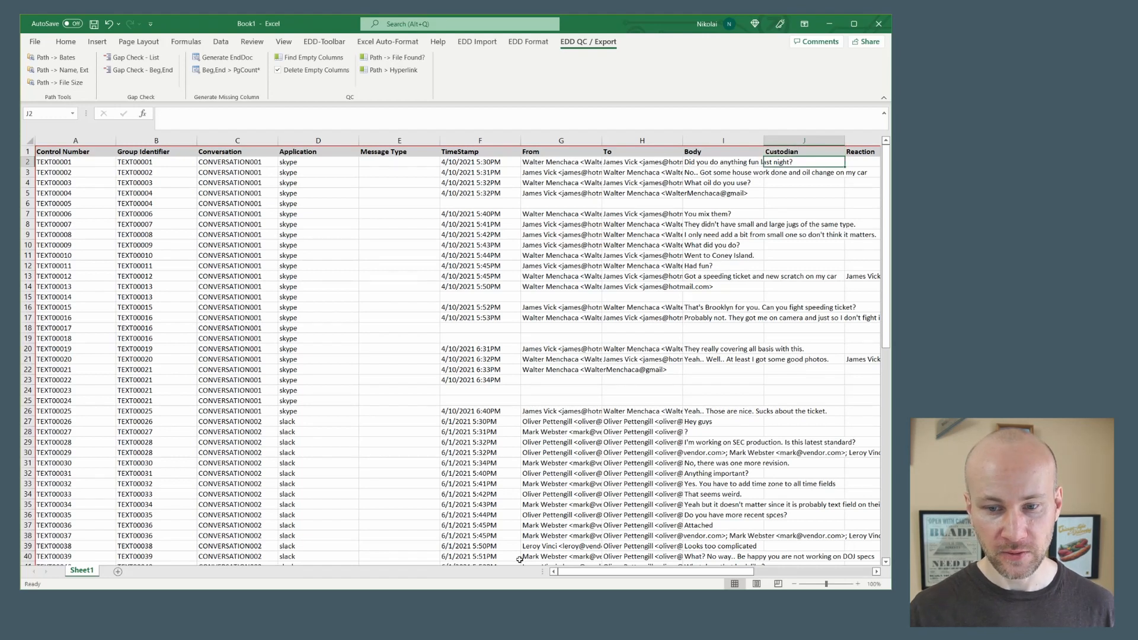
Run Find Empty Columns again to delete the empty columns from the message table, and review the remaining columns.
{"action": "left_click_drag", "start_coordinate": [573, 574], "coordinate": [592, 573]}
{"action": "left_click", "coordinate": [289, 59]}
{"action": "left_click_drag", "start_coordinate": [638, 574], "coordinate": [586, 572]}
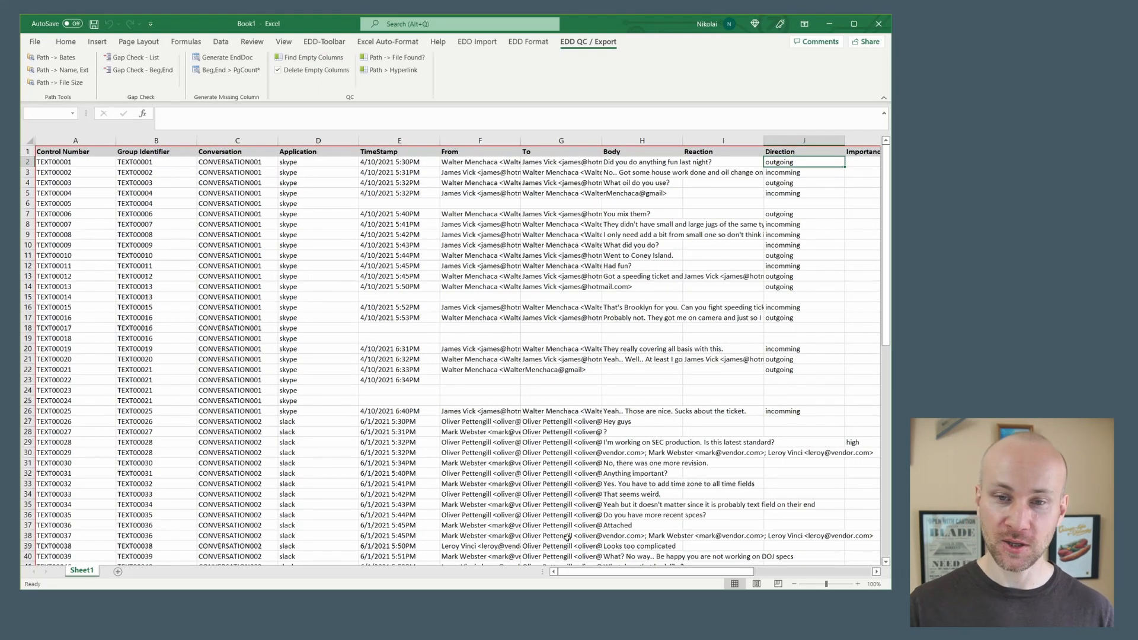
{"action": "left_click_drag", "start_coordinate": [578, 573], "coordinate": [548, 569]}
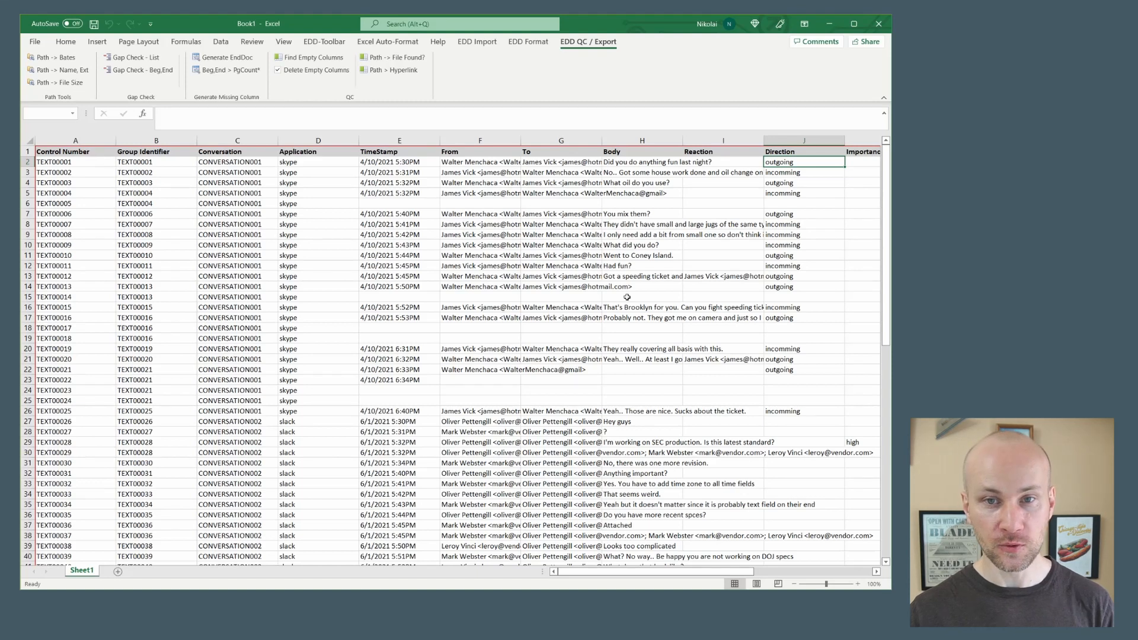
{"action": "left_click", "coordinate": [479, 42]}
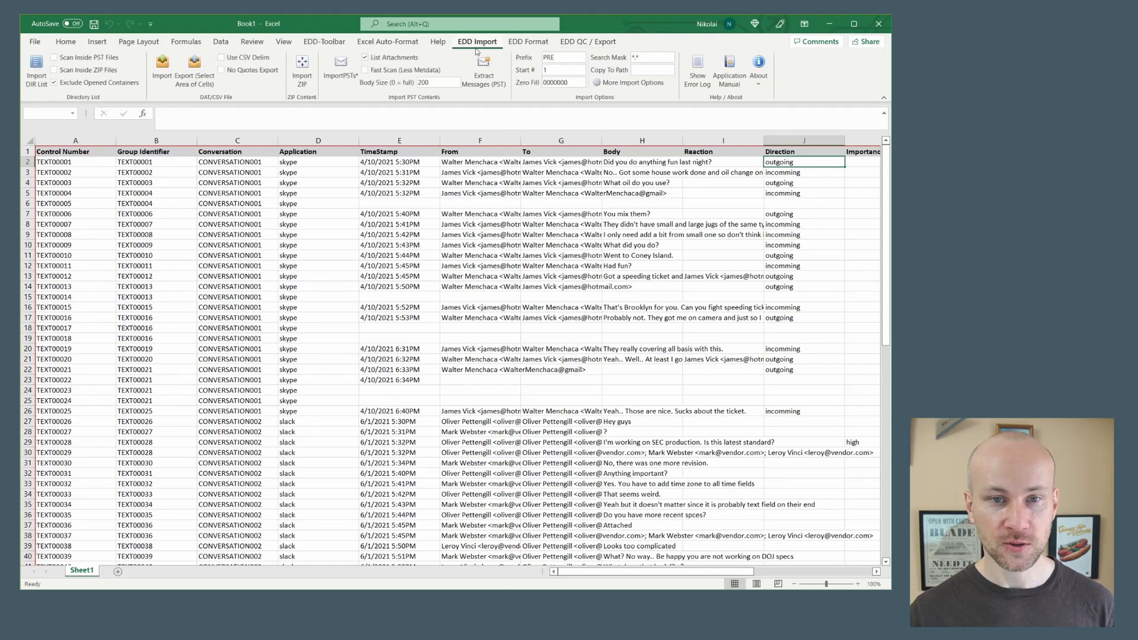
{"action": "left_click_drag", "start_coordinate": [108, 153], "coordinate": [824, 485]}
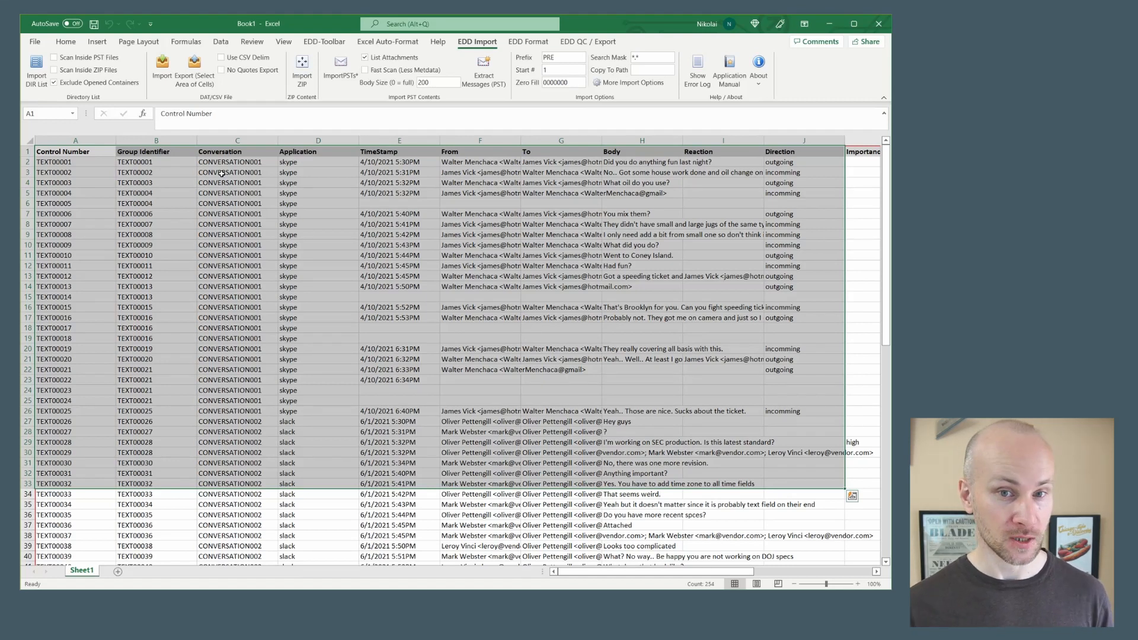
{"action": "left_click", "coordinate": [295, 212]}
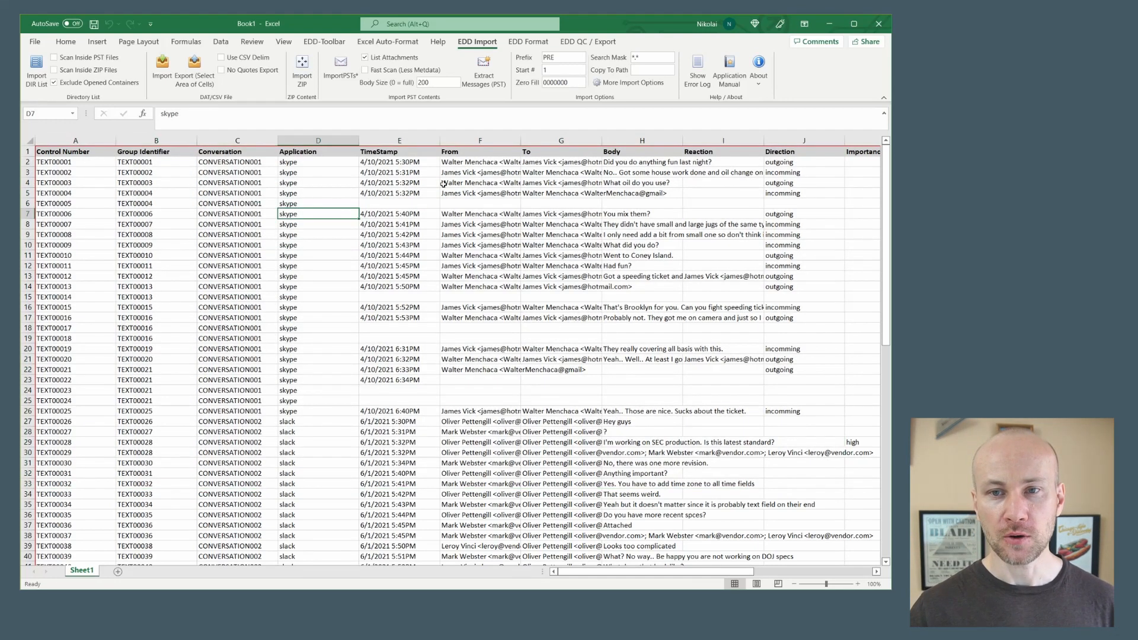
{"action": "left_click", "coordinate": [568, 42]}
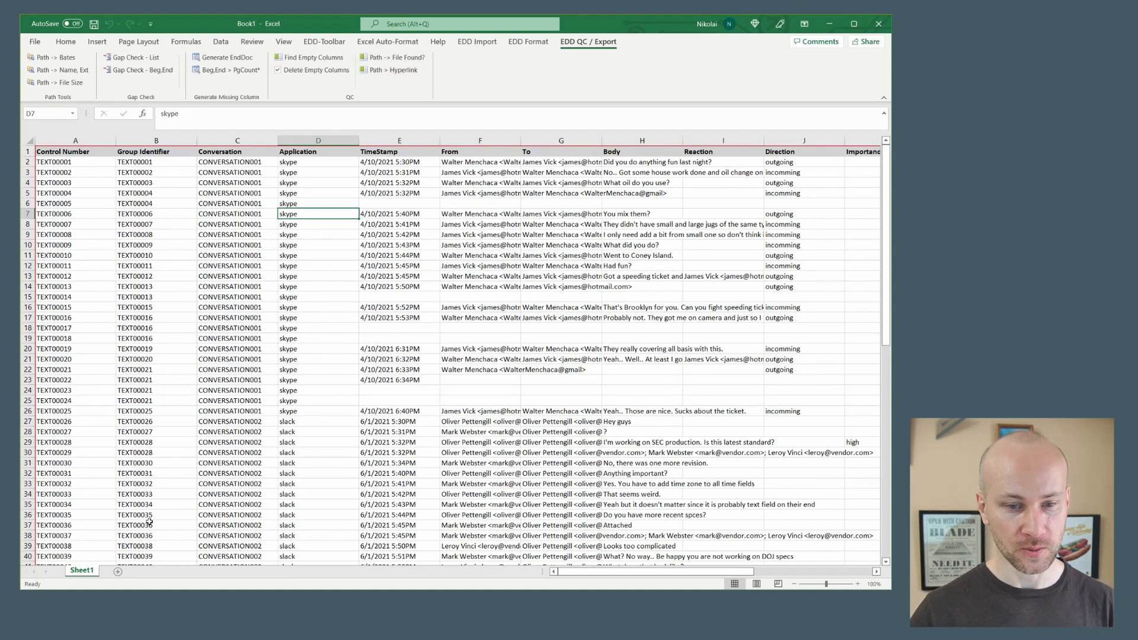
Add a new worksheet and import a directory listing of the Sample 50 - Public folder into it.
{"action": "left_click", "coordinate": [117, 571]}
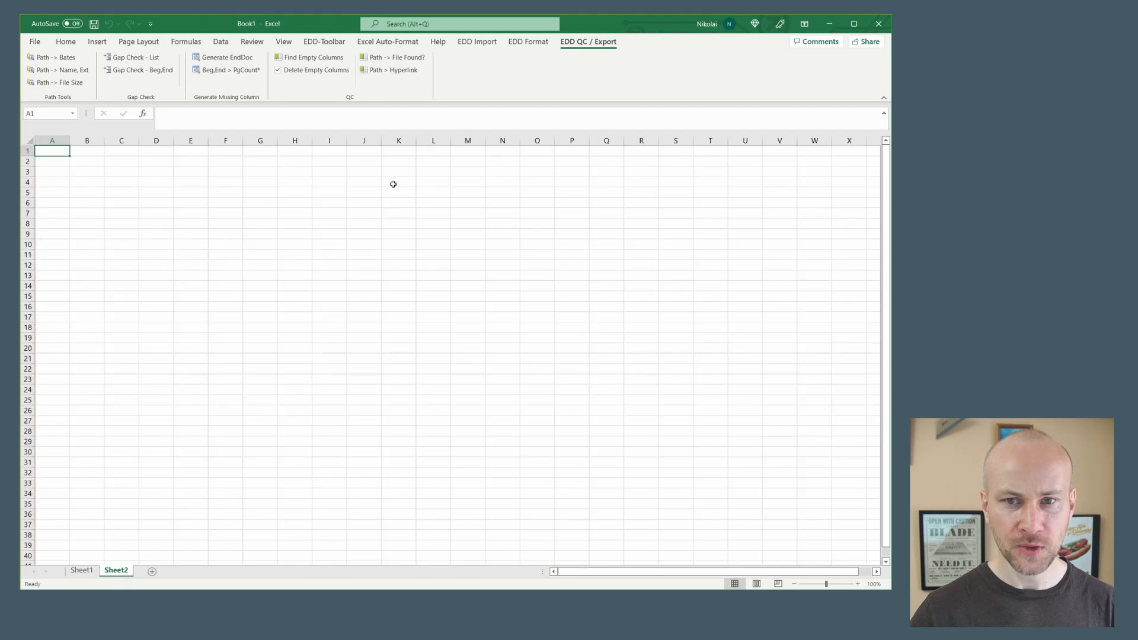
{"action": "left_click", "coordinate": [479, 46]}
{"action": "left_click", "coordinate": [40, 83]}
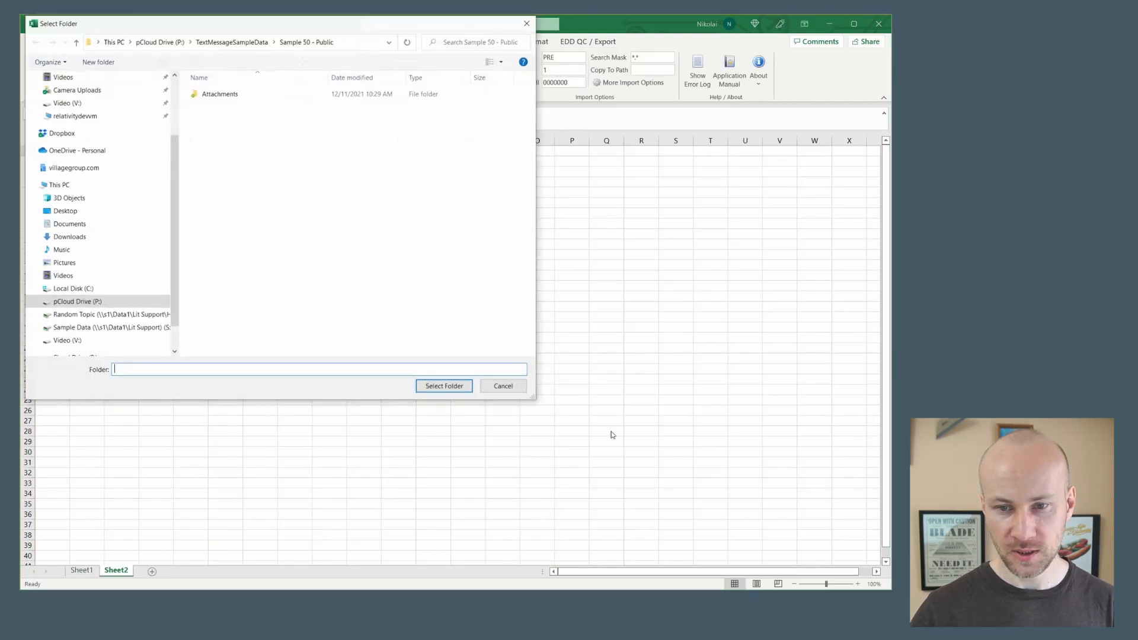
{"action": "left_click", "coordinate": [451, 388]}
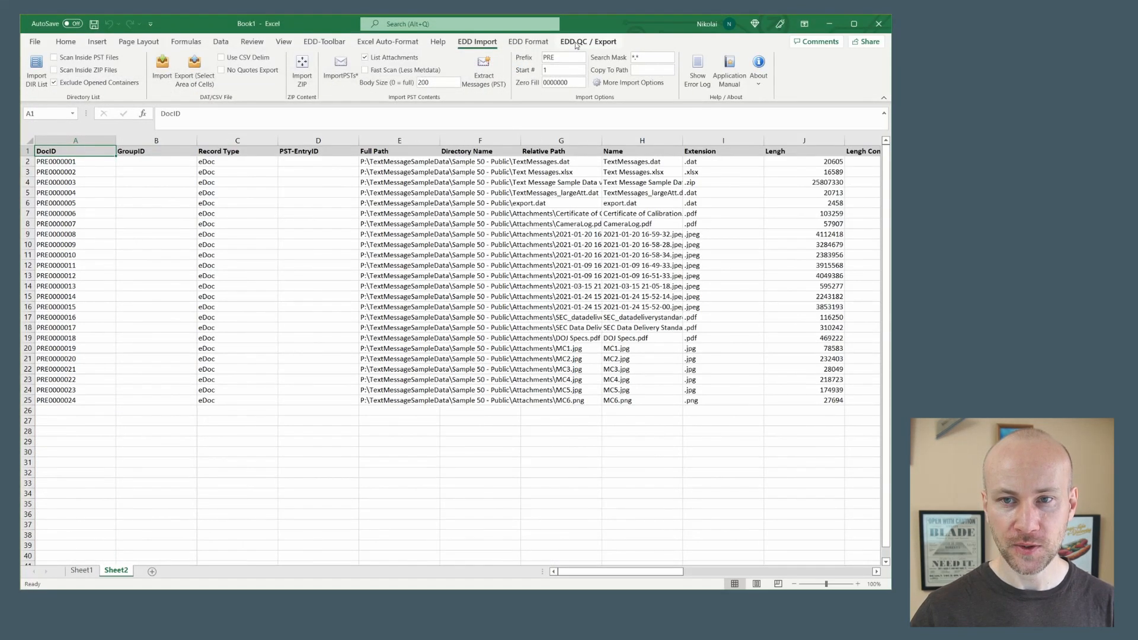
Widen the Full Path column and run the Path -> File Found? check on it.
{"action": "left_click", "coordinate": [575, 42]}
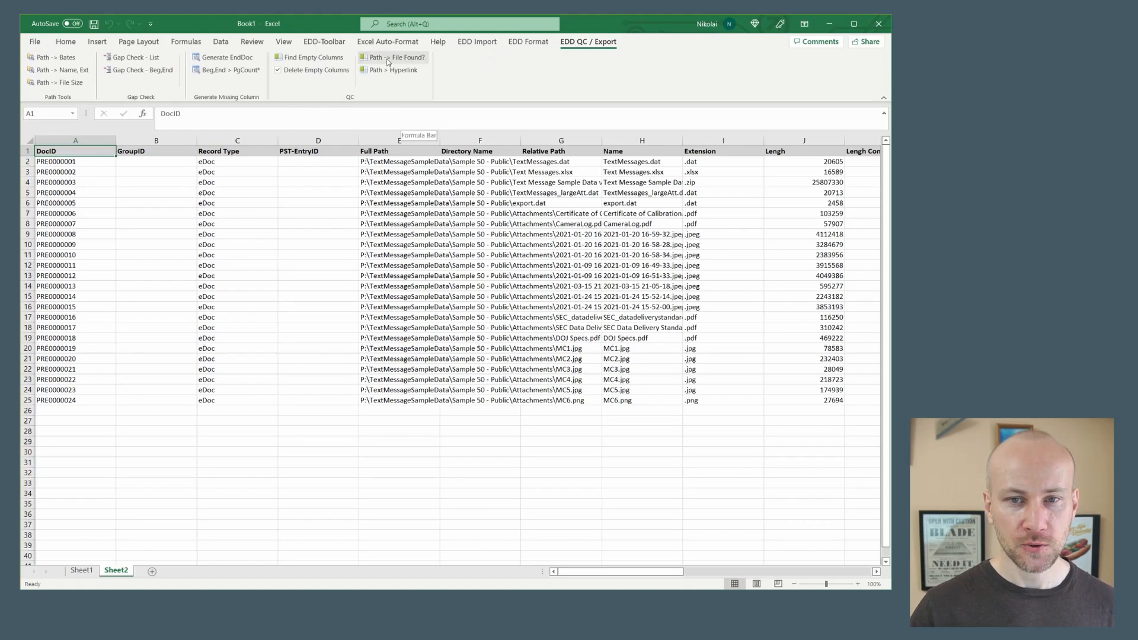
{"action": "left_click_drag", "start_coordinate": [439, 140], "coordinate": [671, 140]}
{"action": "left_click", "coordinate": [551, 202]}
{"action": "left_click", "coordinate": [568, 141]}
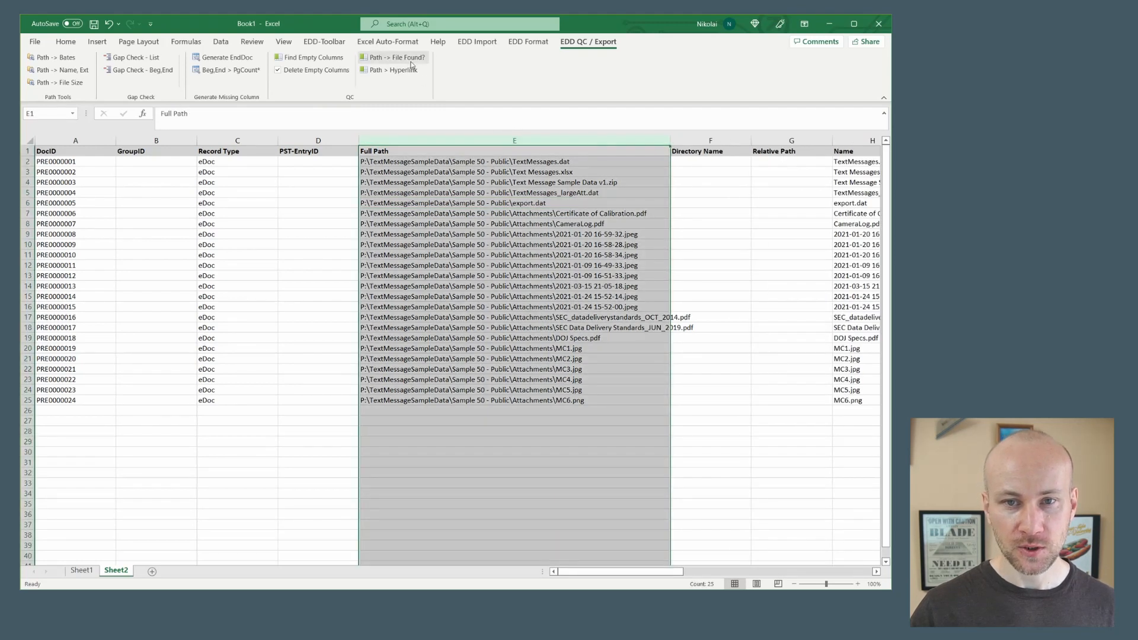
{"action": "left_click", "coordinate": [394, 57]}
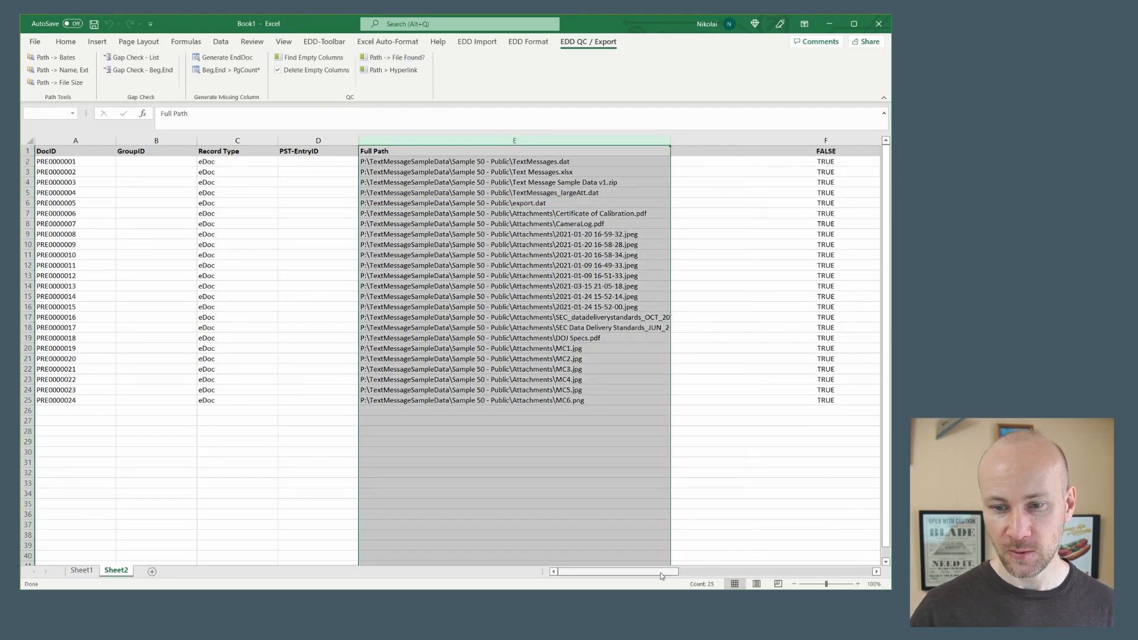
Insert asdf into the file name of the path in E13 and rerun the Path -> File Found? check on column E.
{"action": "scroll", "coordinate": [660, 573], "scroll_direction": "right", "scroll_amount": 1}
{"action": "left_click", "coordinate": [557, 275]}
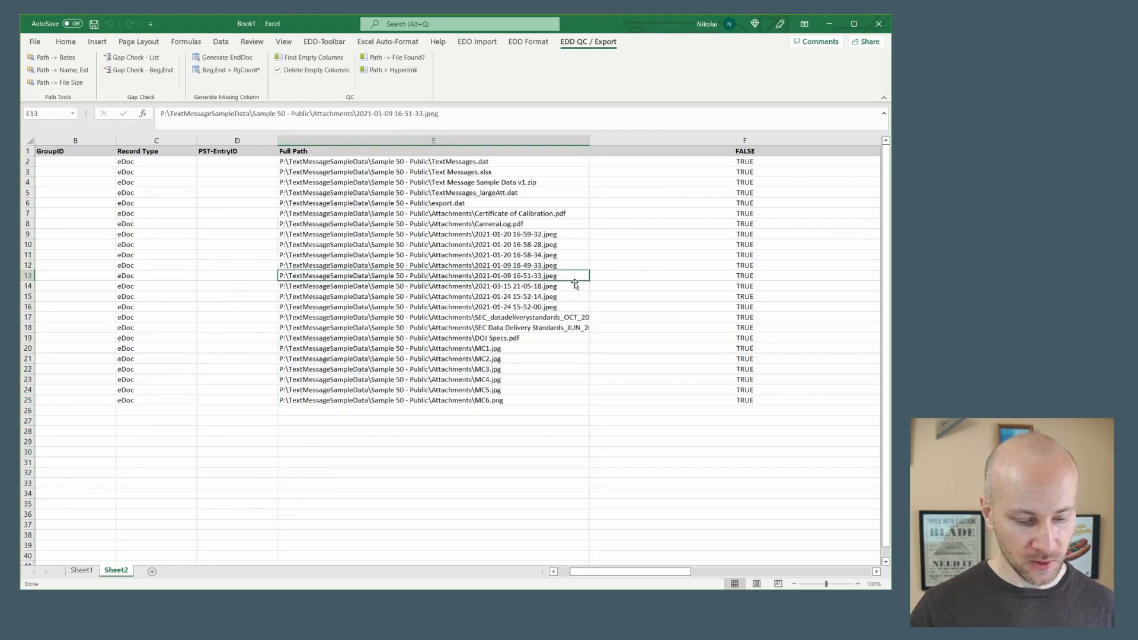
{"action": "double_click", "coordinate": [558, 277]}
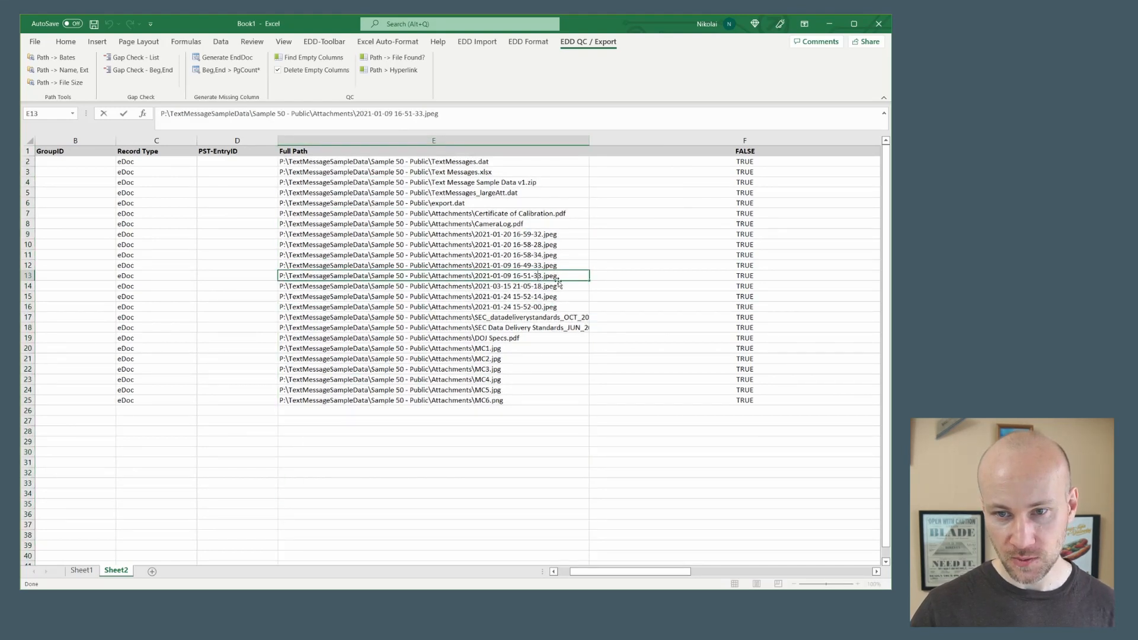
{"action": "type", "text": "asdf"}
{"action": "left_click", "coordinate": [505, 305]}
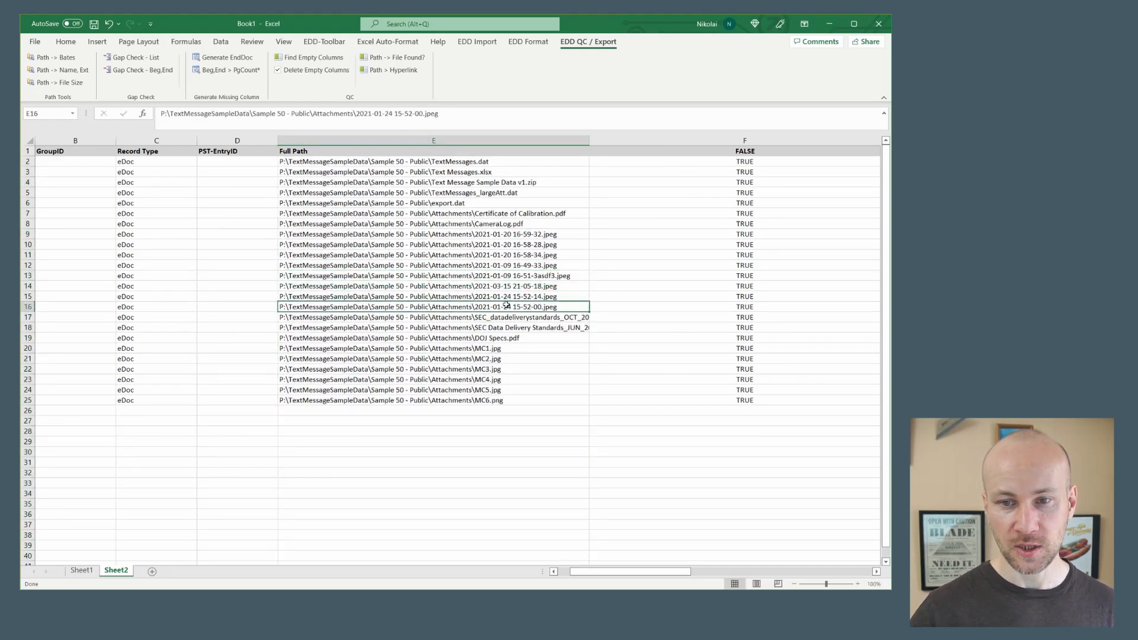
{"action": "left_click", "coordinate": [495, 140]}
{"action": "left_click", "coordinate": [393, 57]}
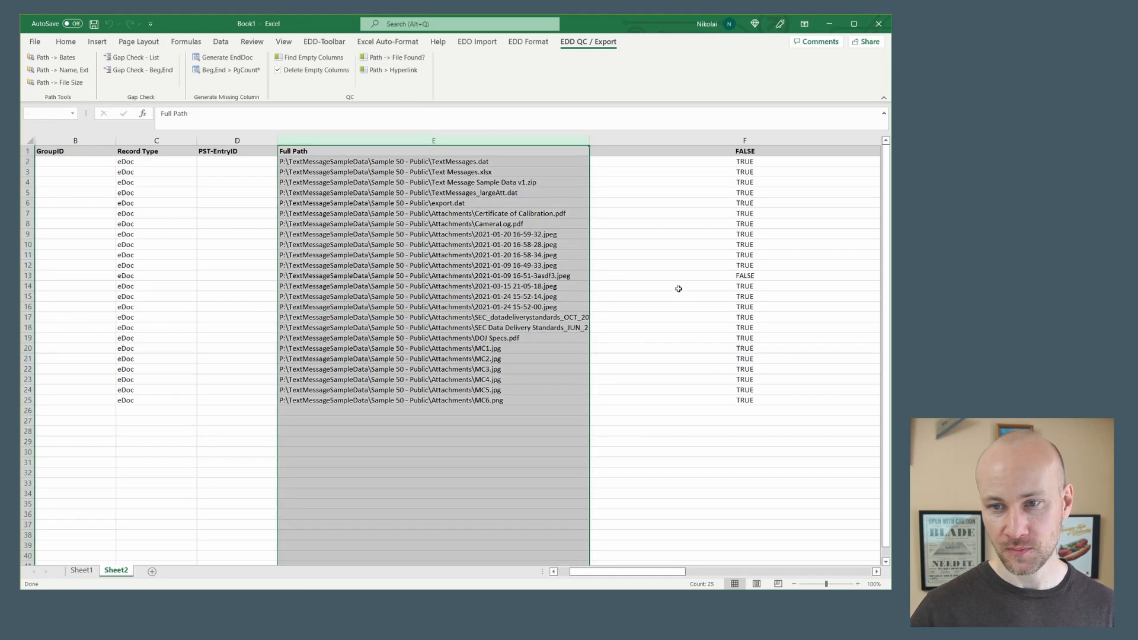
Examine the file-found results in column F against the file paths in column E, particularly row 13.
{"action": "left_click", "coordinate": [694, 267]}
{"action": "left_click", "coordinate": [709, 278]}
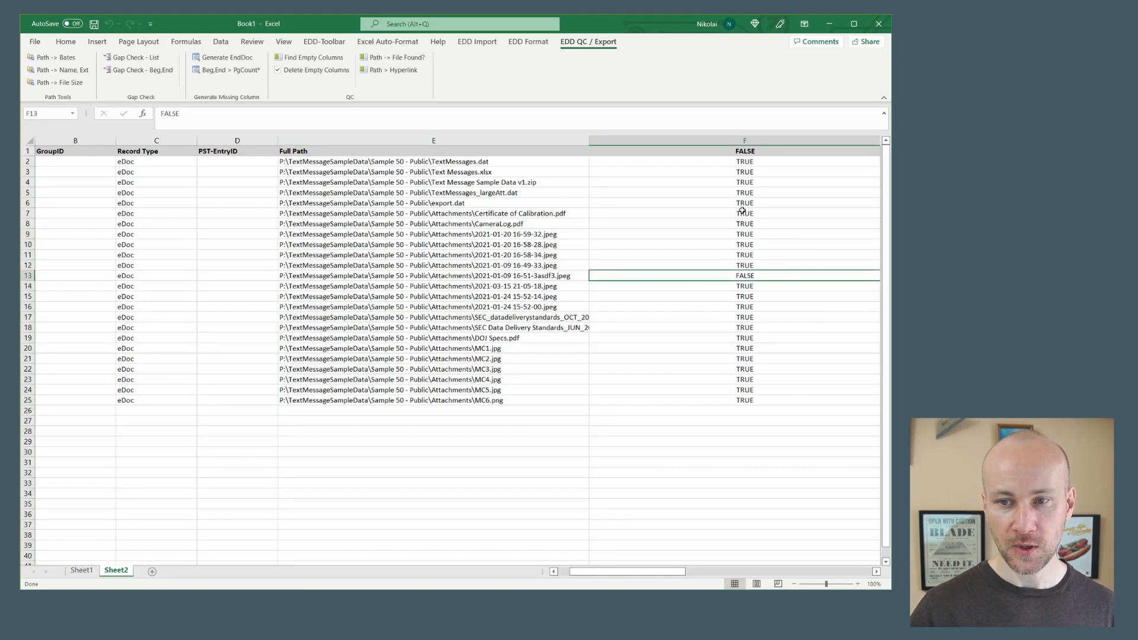
{"action": "left_click_drag", "start_coordinate": [615, 161], "coordinate": [684, 382]}
{"action": "left_click", "coordinate": [649, 274]}
{"action": "left_click", "coordinate": [685, 383]}
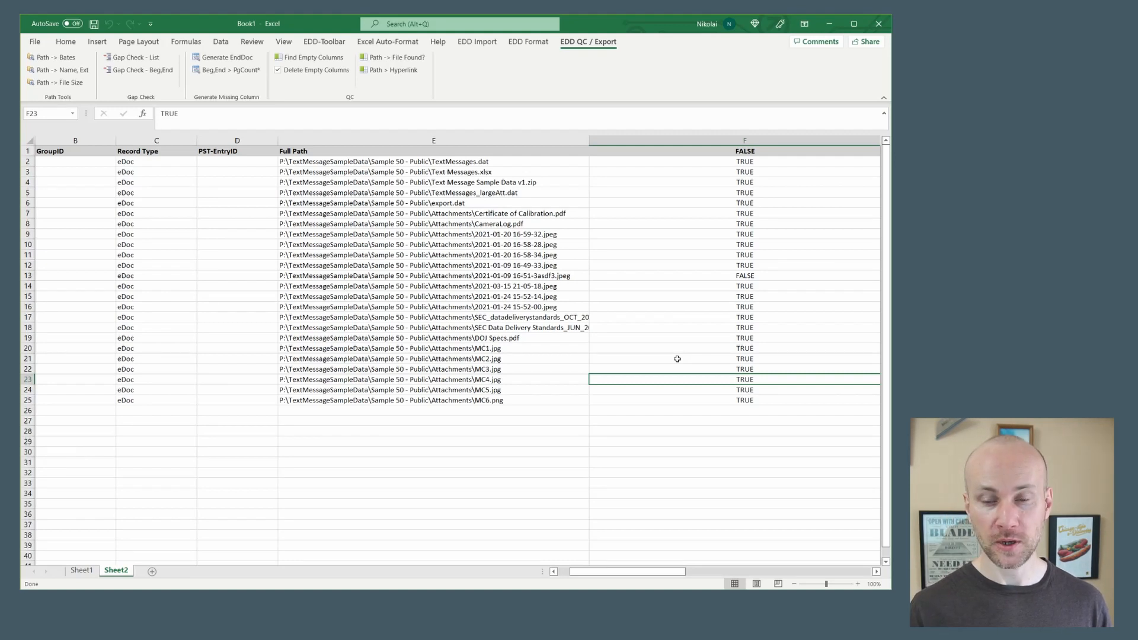
{"action": "left_click", "coordinate": [450, 267]}
{"action": "left_click", "coordinate": [452, 255]}
{"action": "left_click", "coordinate": [457, 245]}
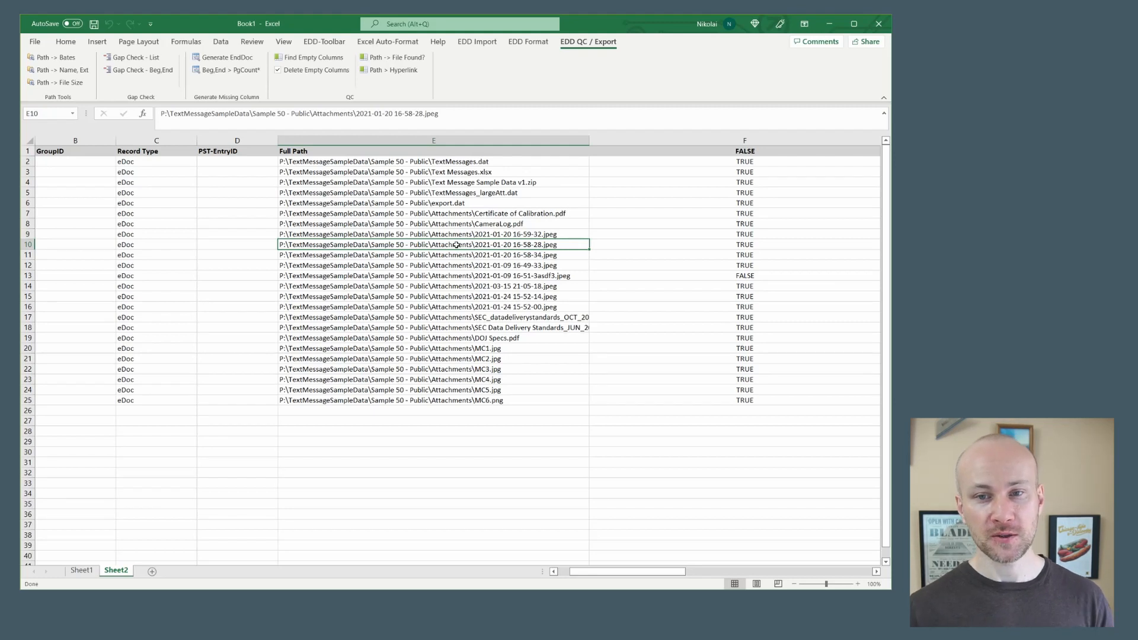
{"action": "left_click", "coordinate": [449, 224]}
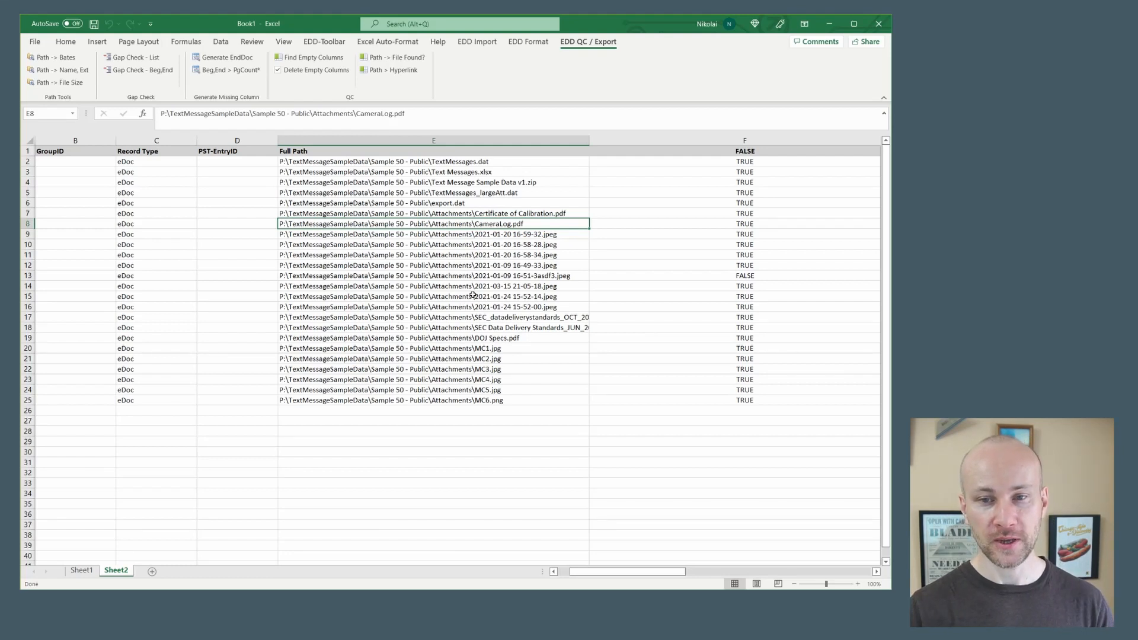
Narrow column F and run Path > Hyperlink on the file paths in E2:E25.
{"action": "left_click_drag", "start_coordinate": [666, 570], "coordinate": [700, 537]}
{"action": "left_click_drag", "start_coordinate": [643, 138], "coordinate": [545, 137]}
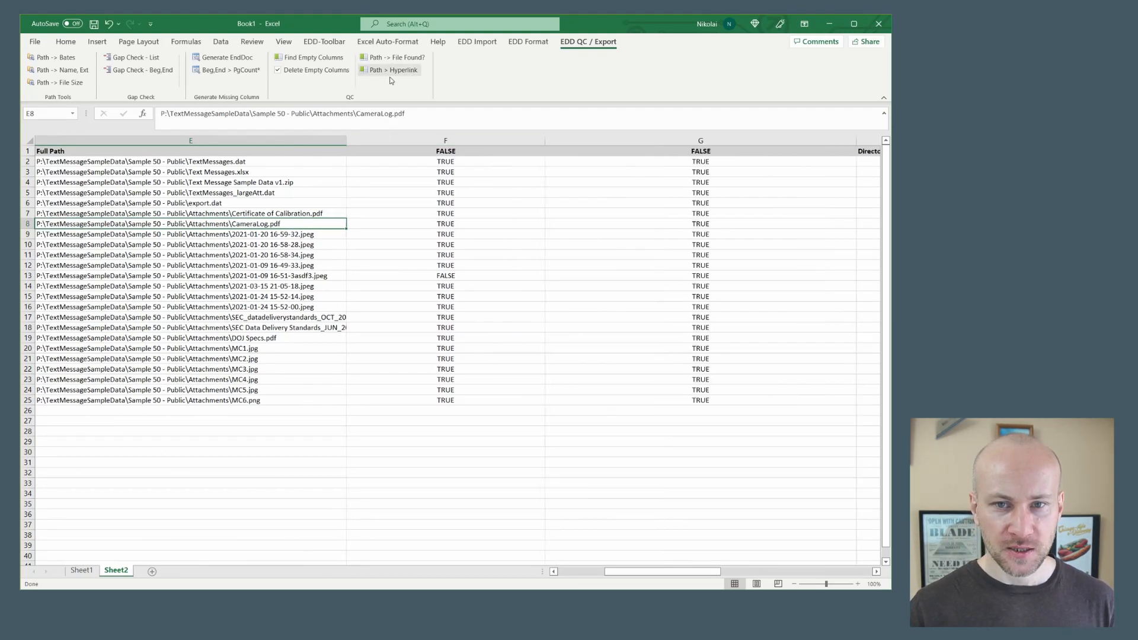
{"action": "left_click_drag", "start_coordinate": [630, 573], "coordinate": [617, 573]}
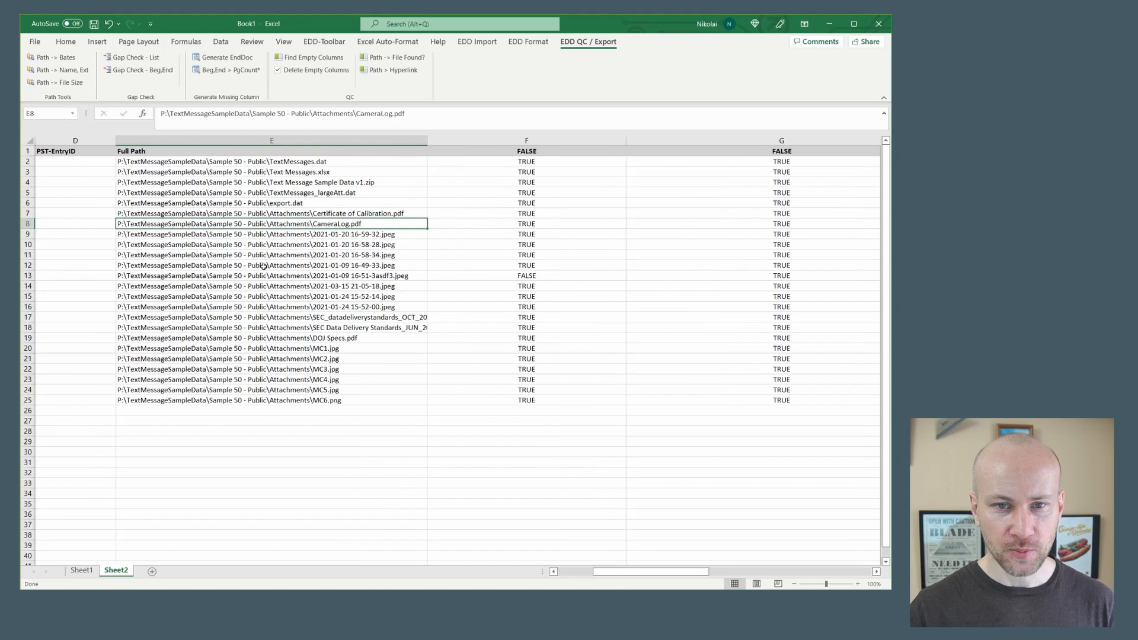
{"action": "left_click_drag", "start_coordinate": [324, 162], "coordinate": [326, 402]}
{"action": "left_click", "coordinate": [374, 71]}
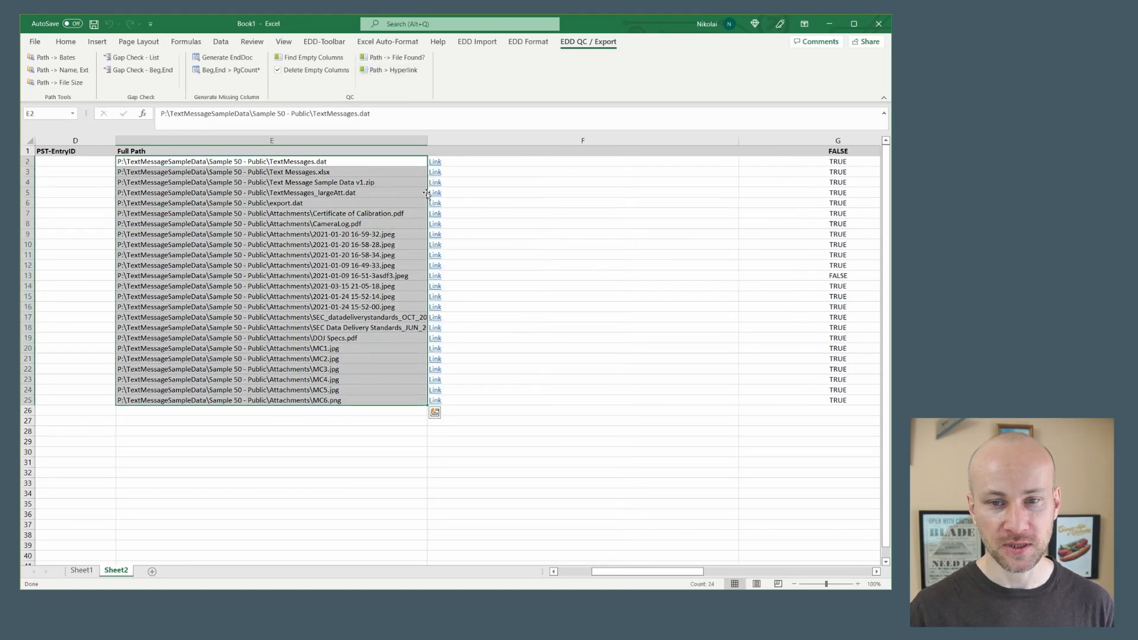
Test the generated link in F10 and decline opening the file at the security notice.
{"action": "left_click", "coordinate": [369, 244]}
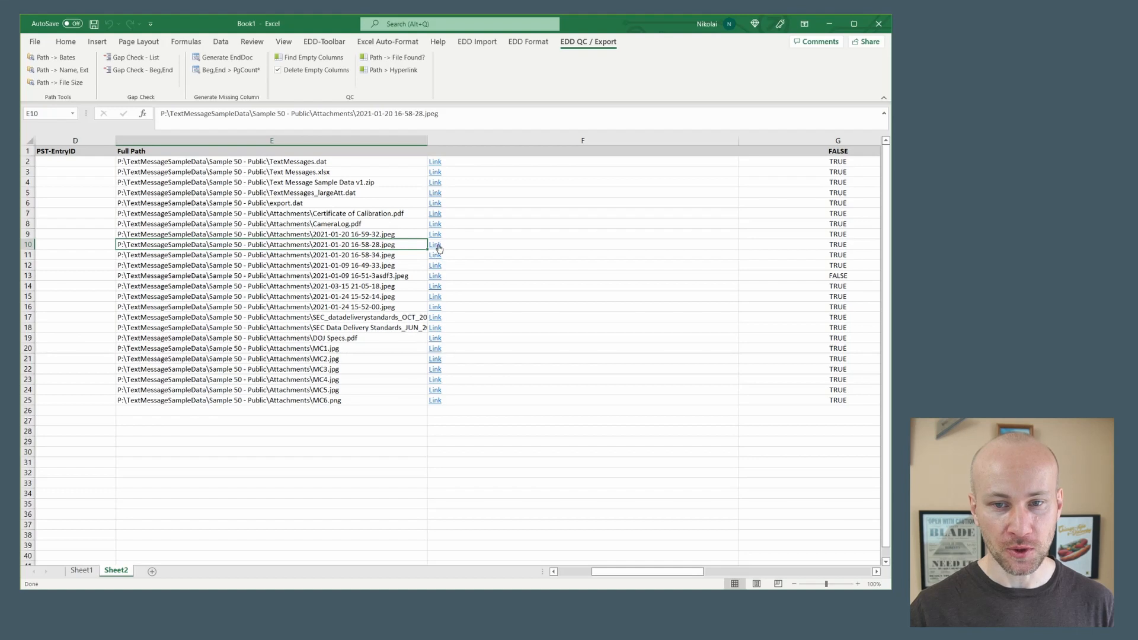
{"action": "left_click", "coordinate": [438, 247]}
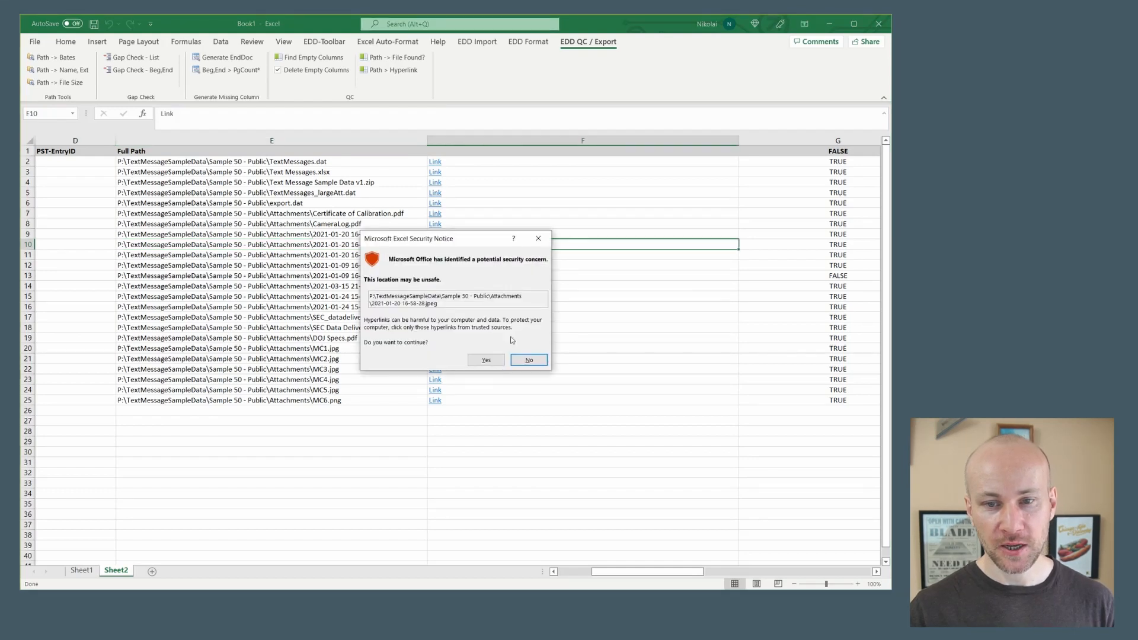
{"action": "left_click", "coordinate": [530, 362]}
Narrow column F and enter the formula =HYPERLINK(E2,"Link") in G2.
{"action": "left_click_drag", "start_coordinate": [739, 140], "coordinate": [519, 142]}
{"action": "left_click", "coordinate": [525, 162]}
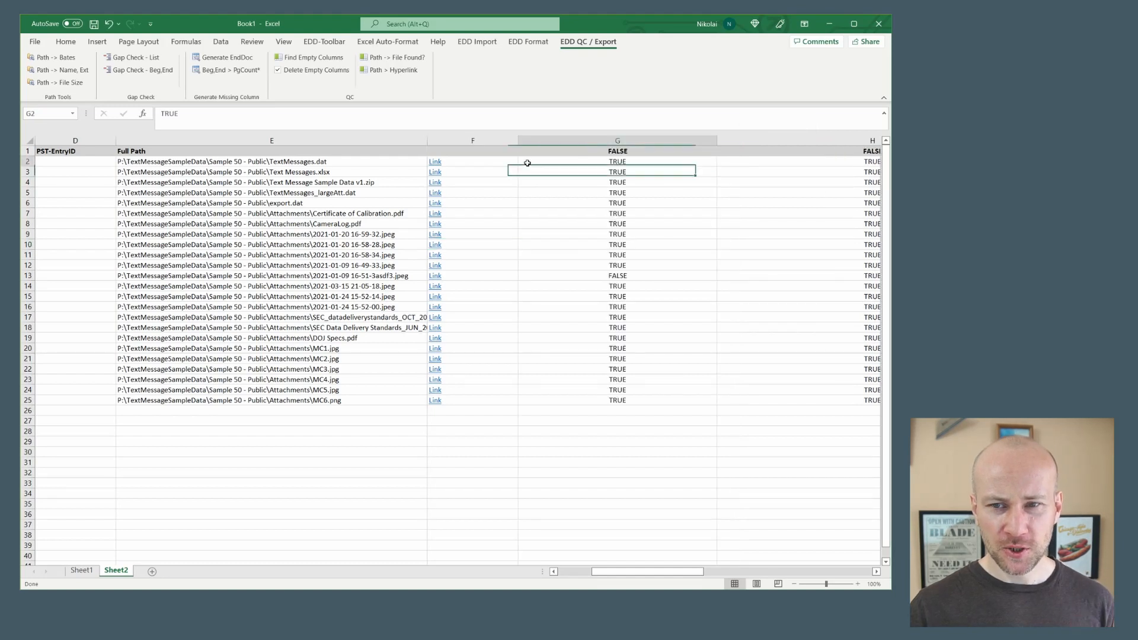
{"action": "type", "text": "=hyp"}
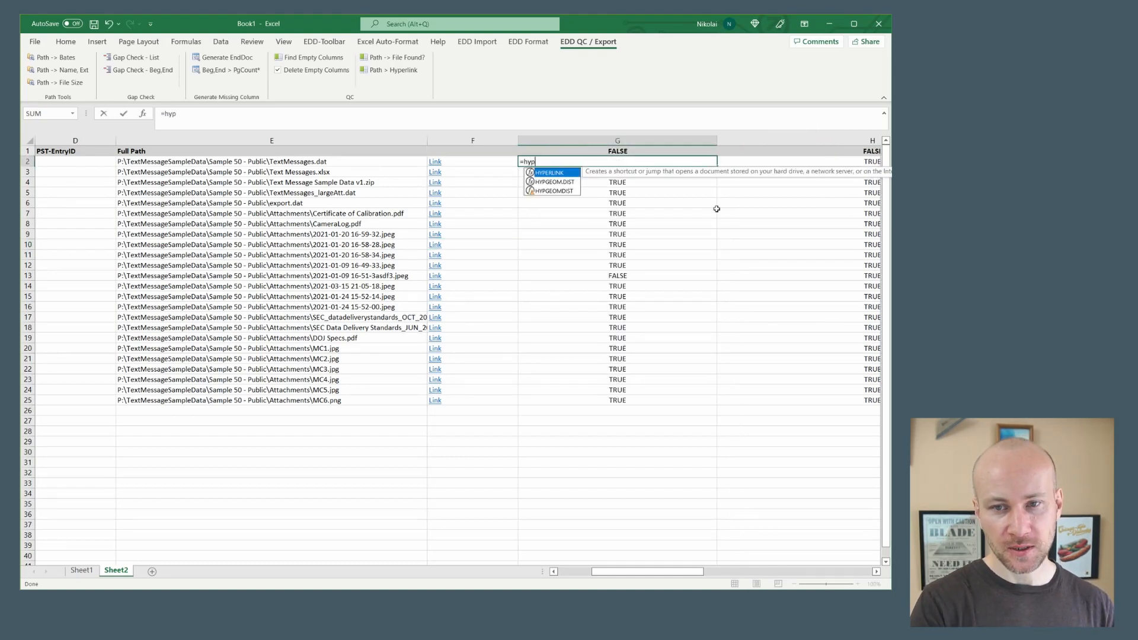
{"action": "key", "text": "Tab"}
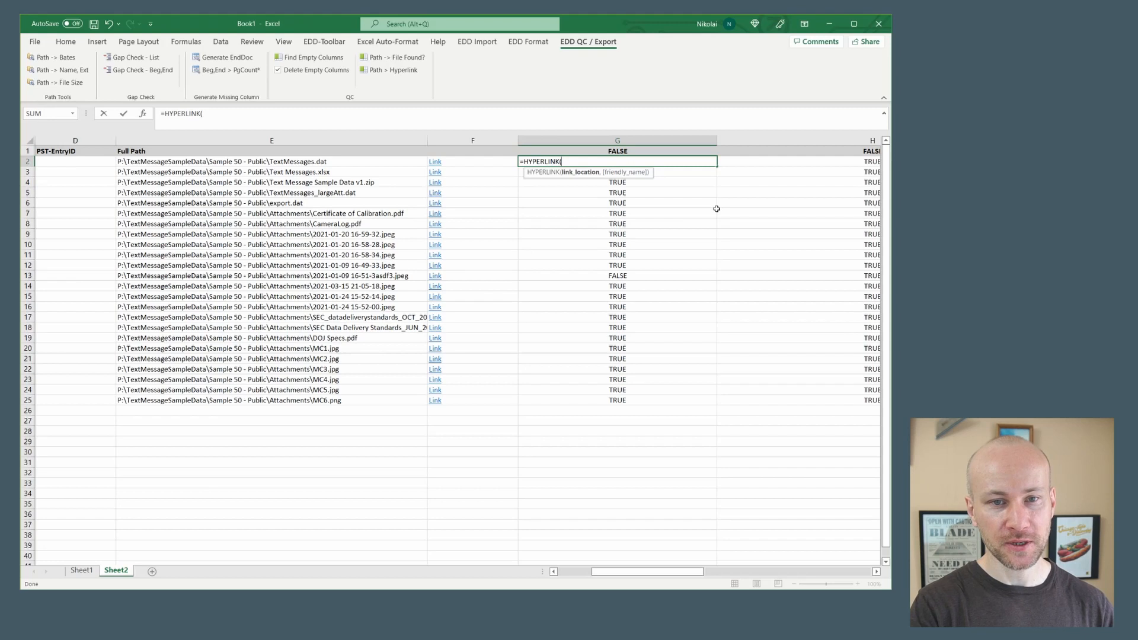
{"action": "type", "text": "e2,"}
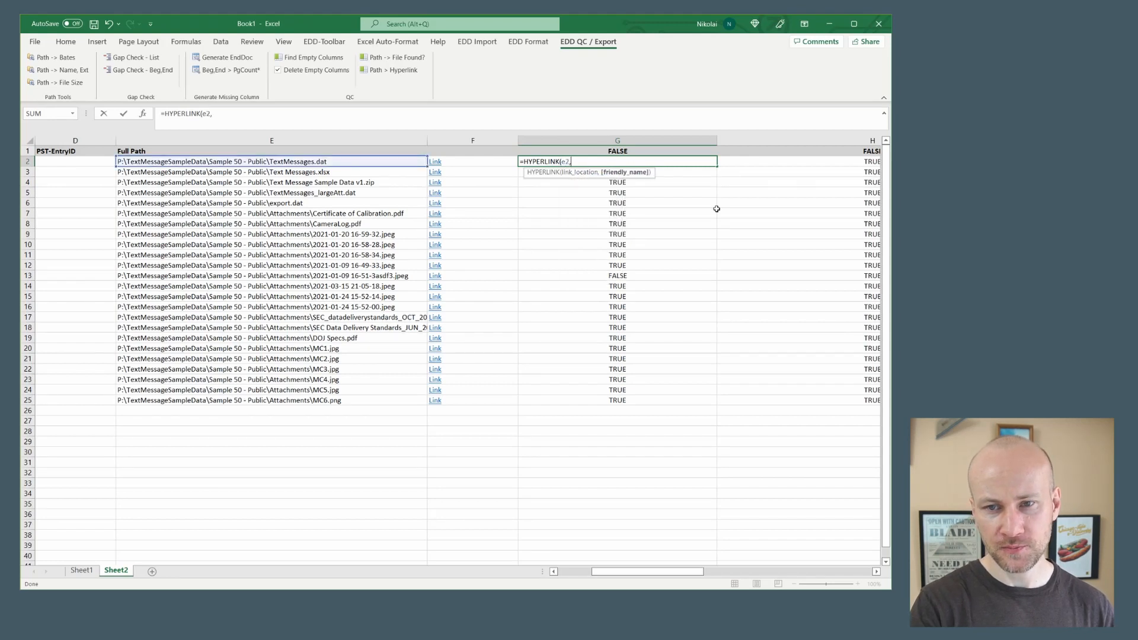
{"action": "type", "text": "\"Link\")"}
{"action": "key", "text": "Return"}
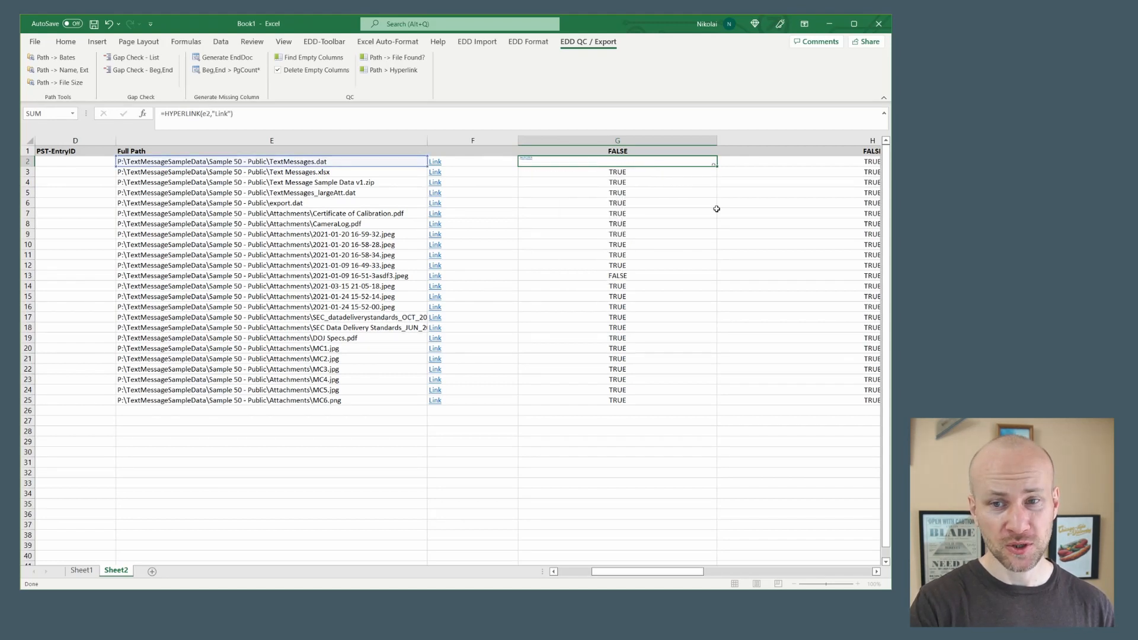
Fill the HYPERLINK formula from G2 down through G25.
{"action": "left_click", "coordinate": [711, 162]}
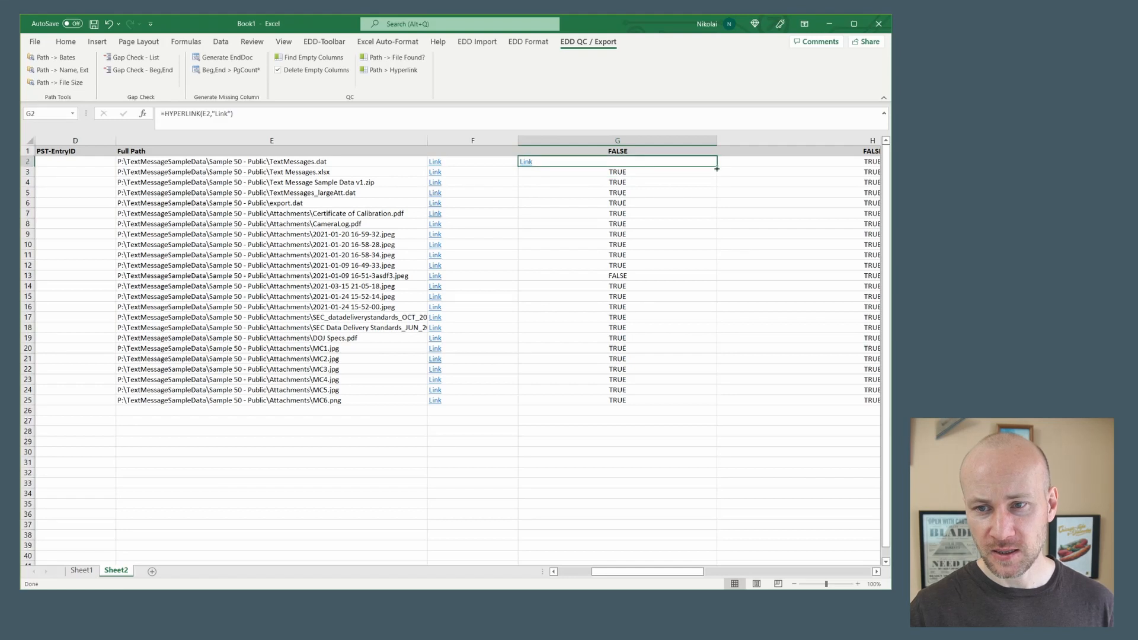
{"action": "double_click", "coordinate": [712, 162]}
{"action": "left_click", "coordinate": [628, 214]}
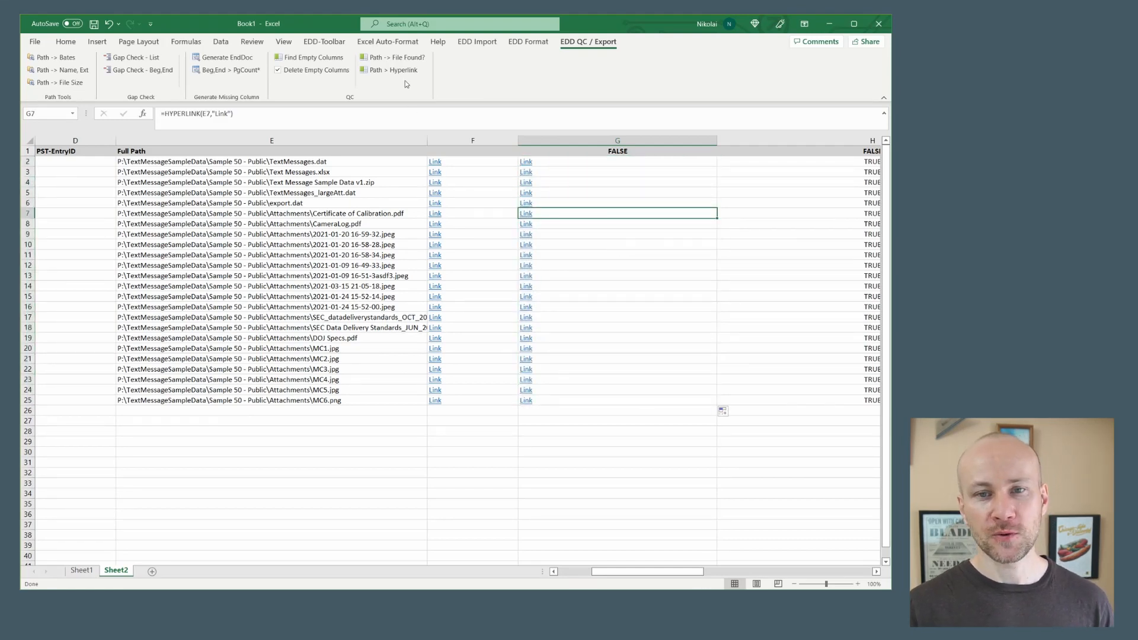
Compare the hyperlink options of the formula link in G7 with those of the generated link in F7, including its Edit Hyperlink settings.
{"action": "right_click", "coordinate": [519, 215]}
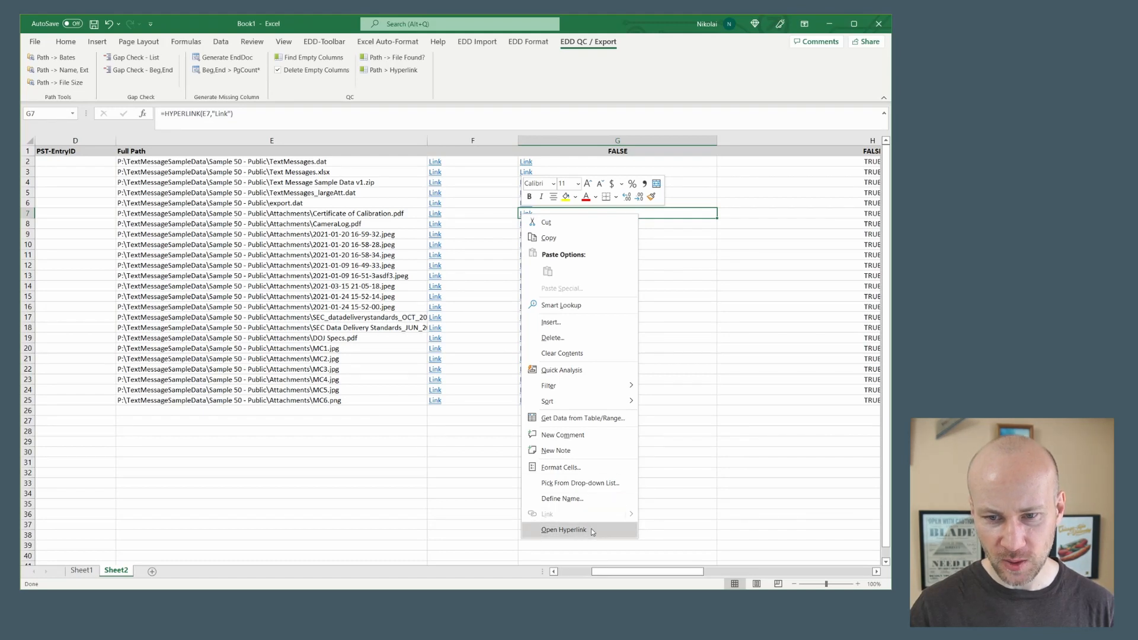
{"action": "key", "text": "Escape"}
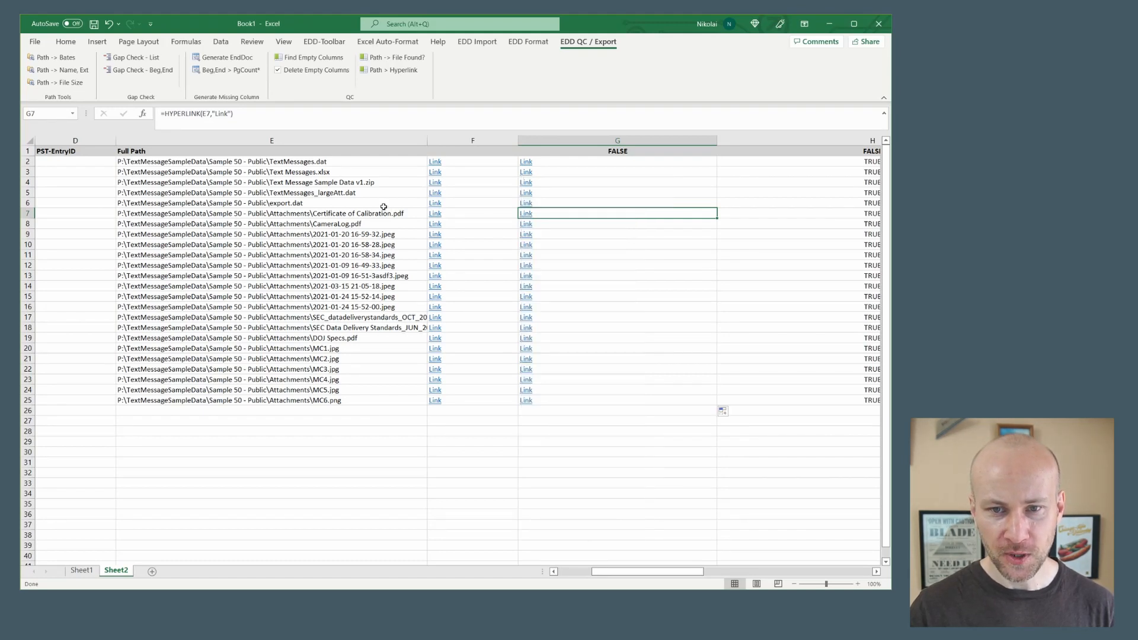
{"action": "left_click", "coordinate": [435, 217]}
{"action": "right_click", "coordinate": [436, 218]}
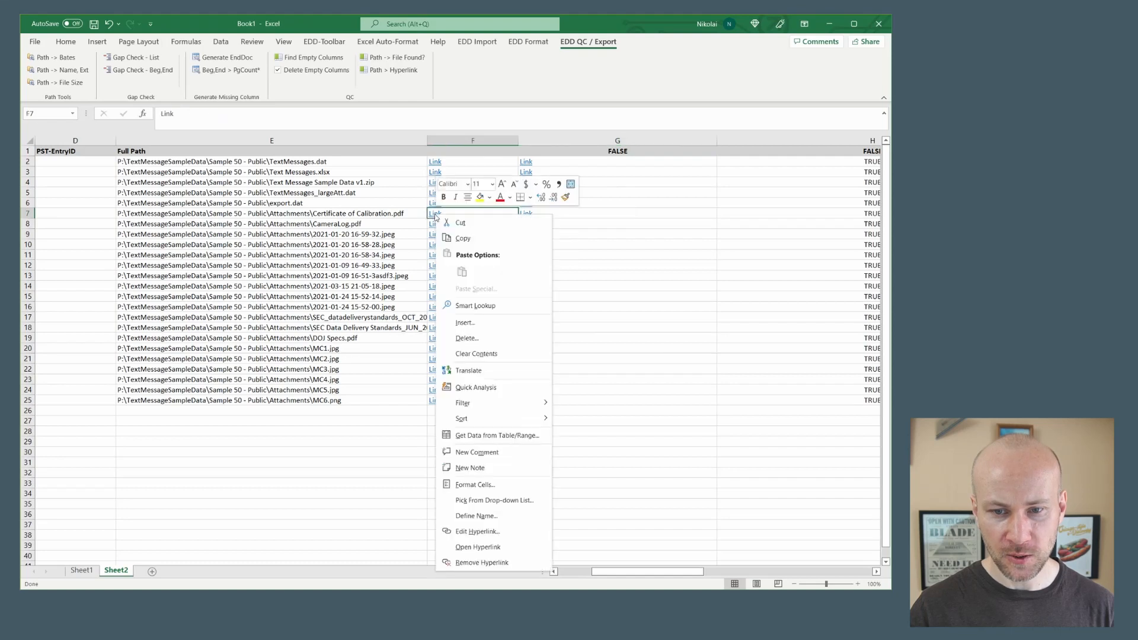
{"action": "left_click", "coordinate": [484, 532]}
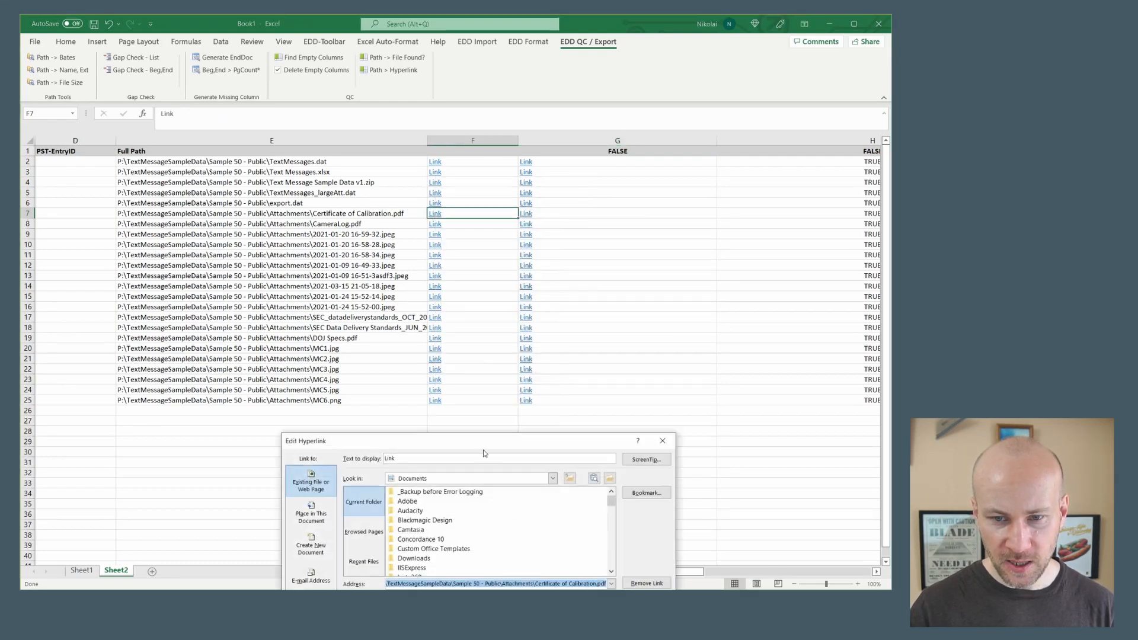
{"action": "left_click", "coordinate": [654, 505]}
{"action": "right_click", "coordinate": [434, 217]}
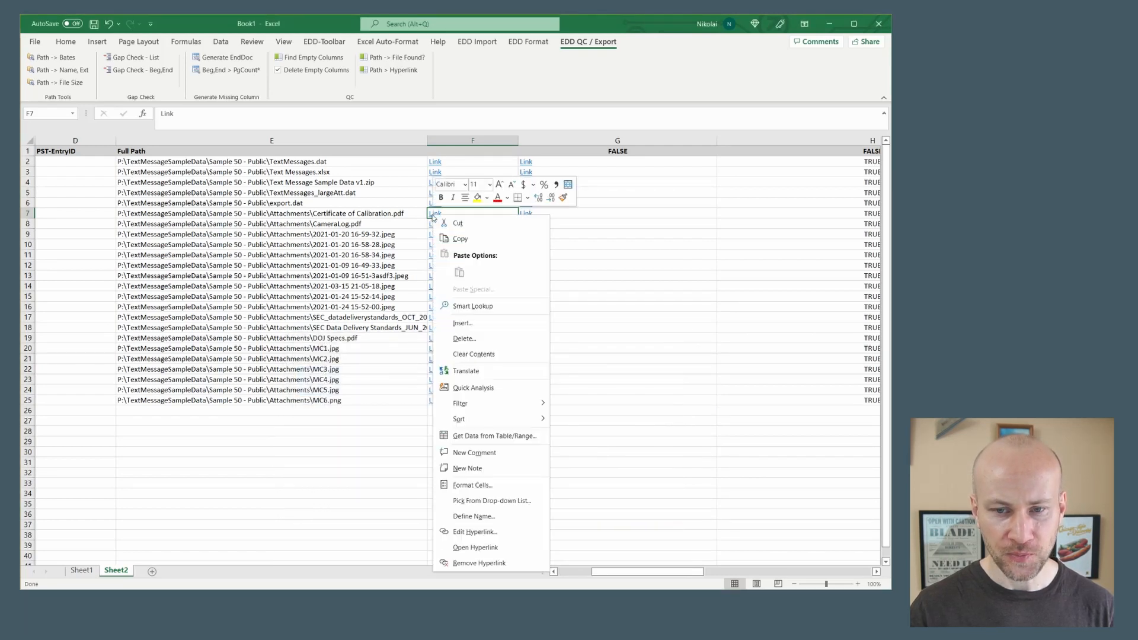
{"action": "key", "text": "Escape"}
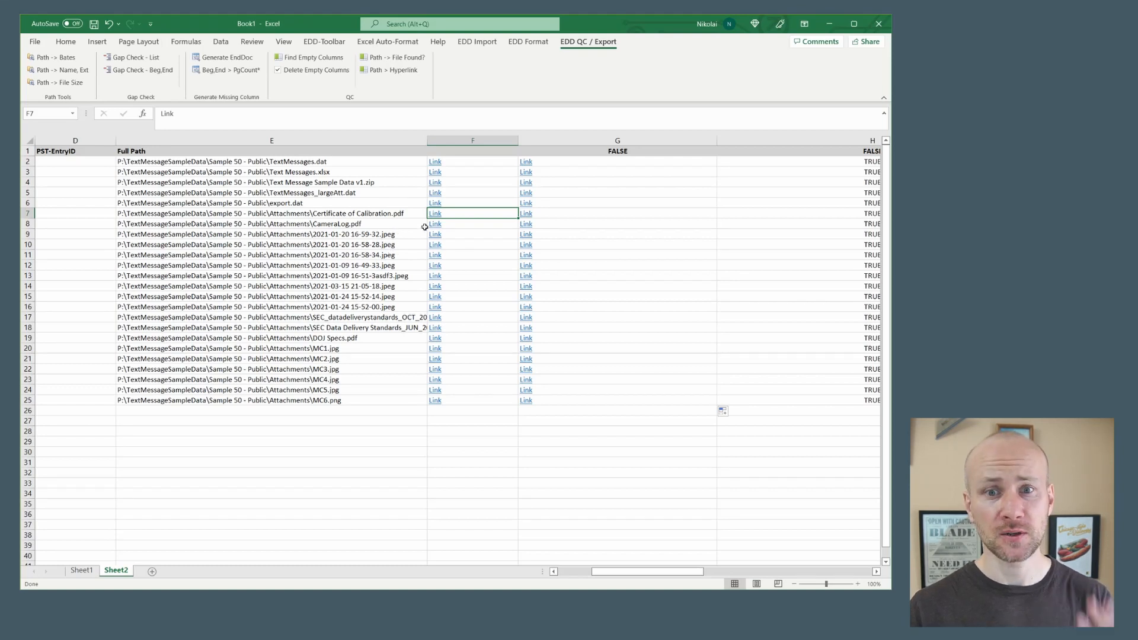
Narrow column G and select the path in E10.
{"action": "left_click_drag", "start_coordinate": [716, 141], "coordinate": [593, 141]}
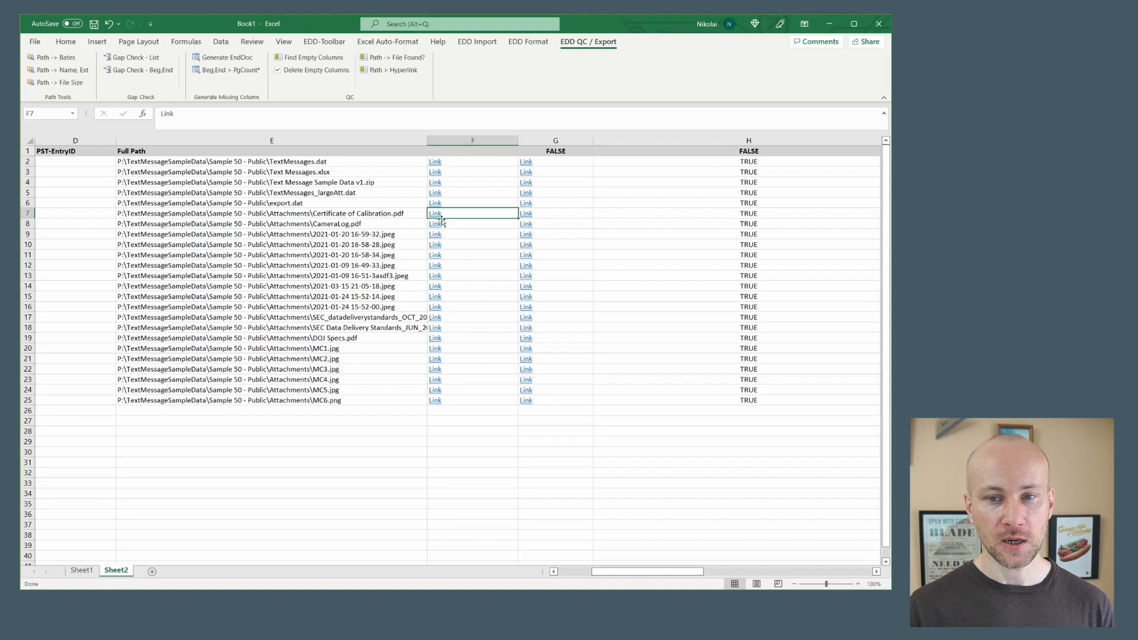
{"action": "left_click", "coordinate": [385, 243]}
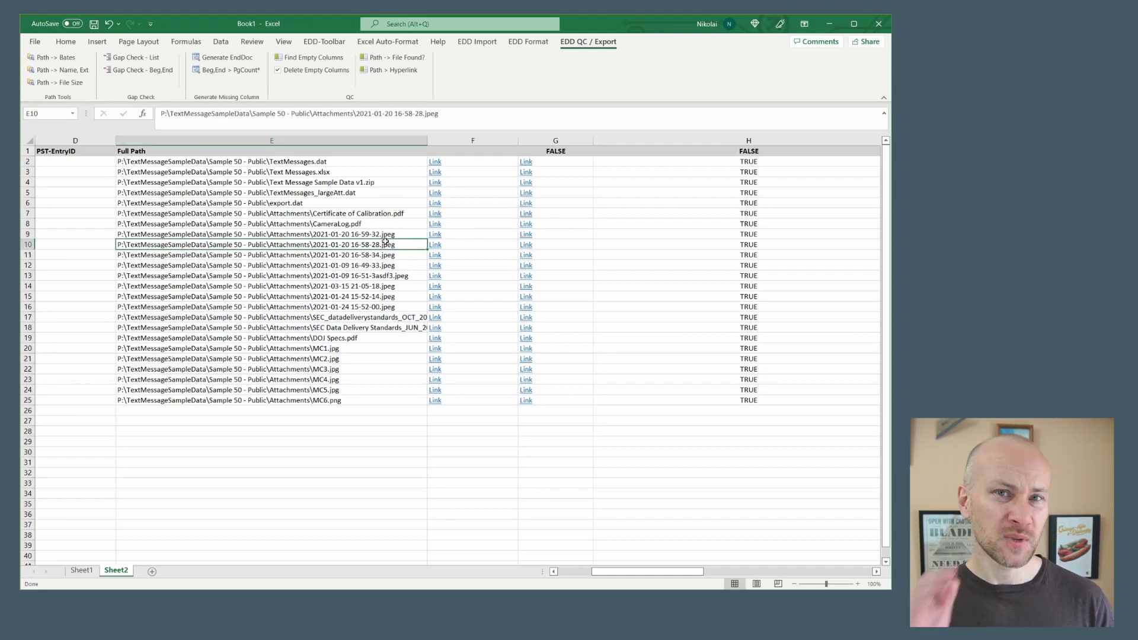